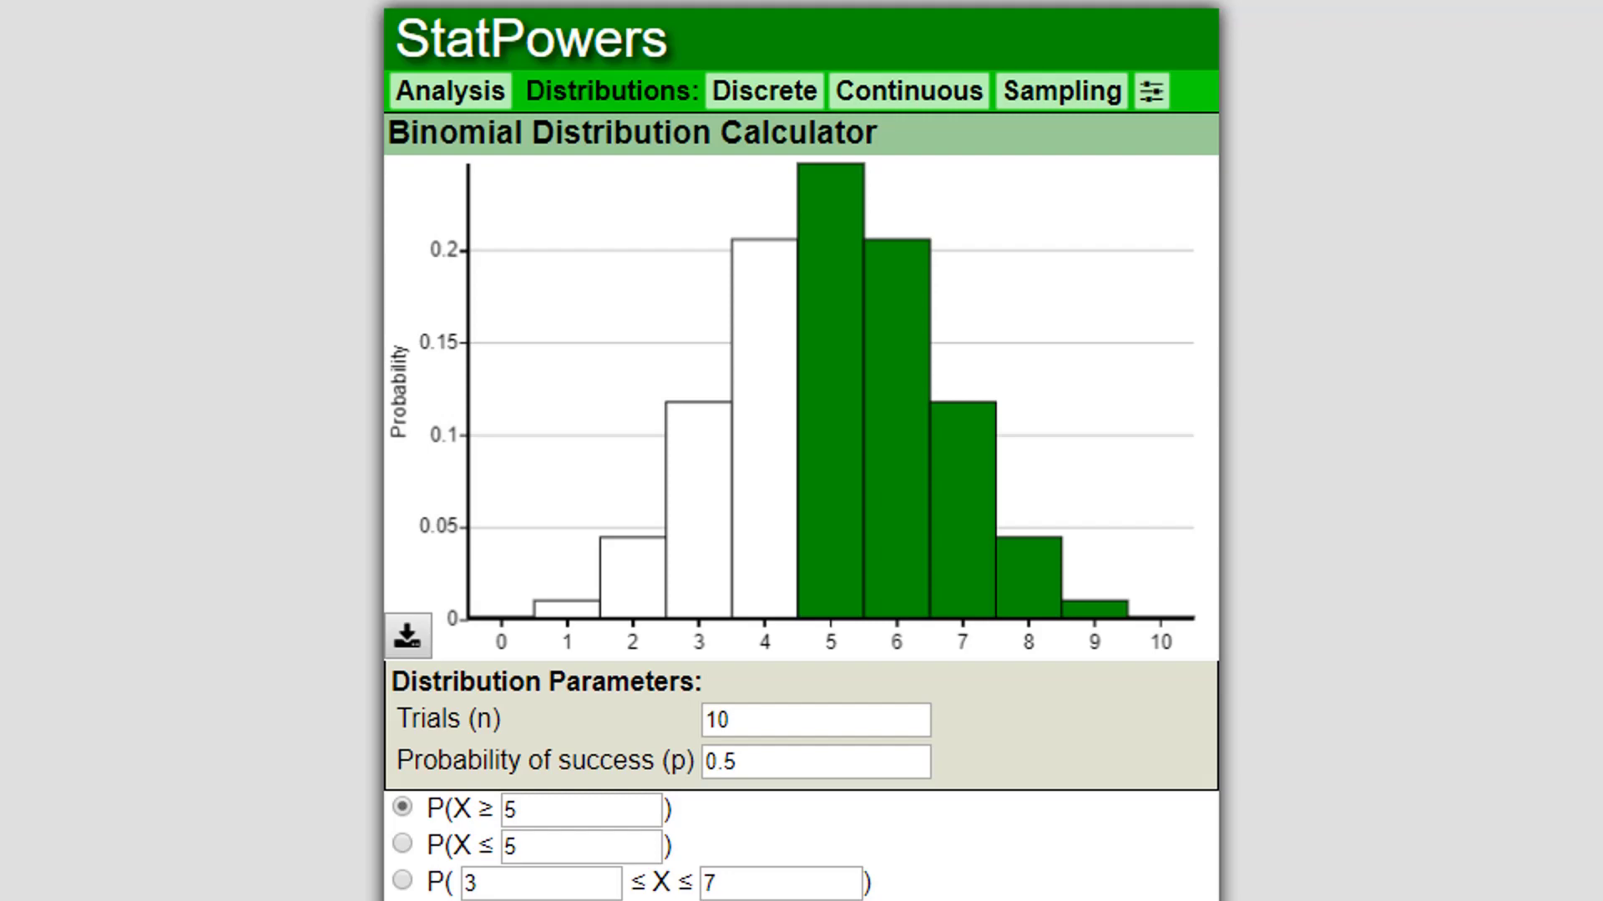
Set the binomial distribution to 15 trials with a probability of success of .82
click(723, 94)
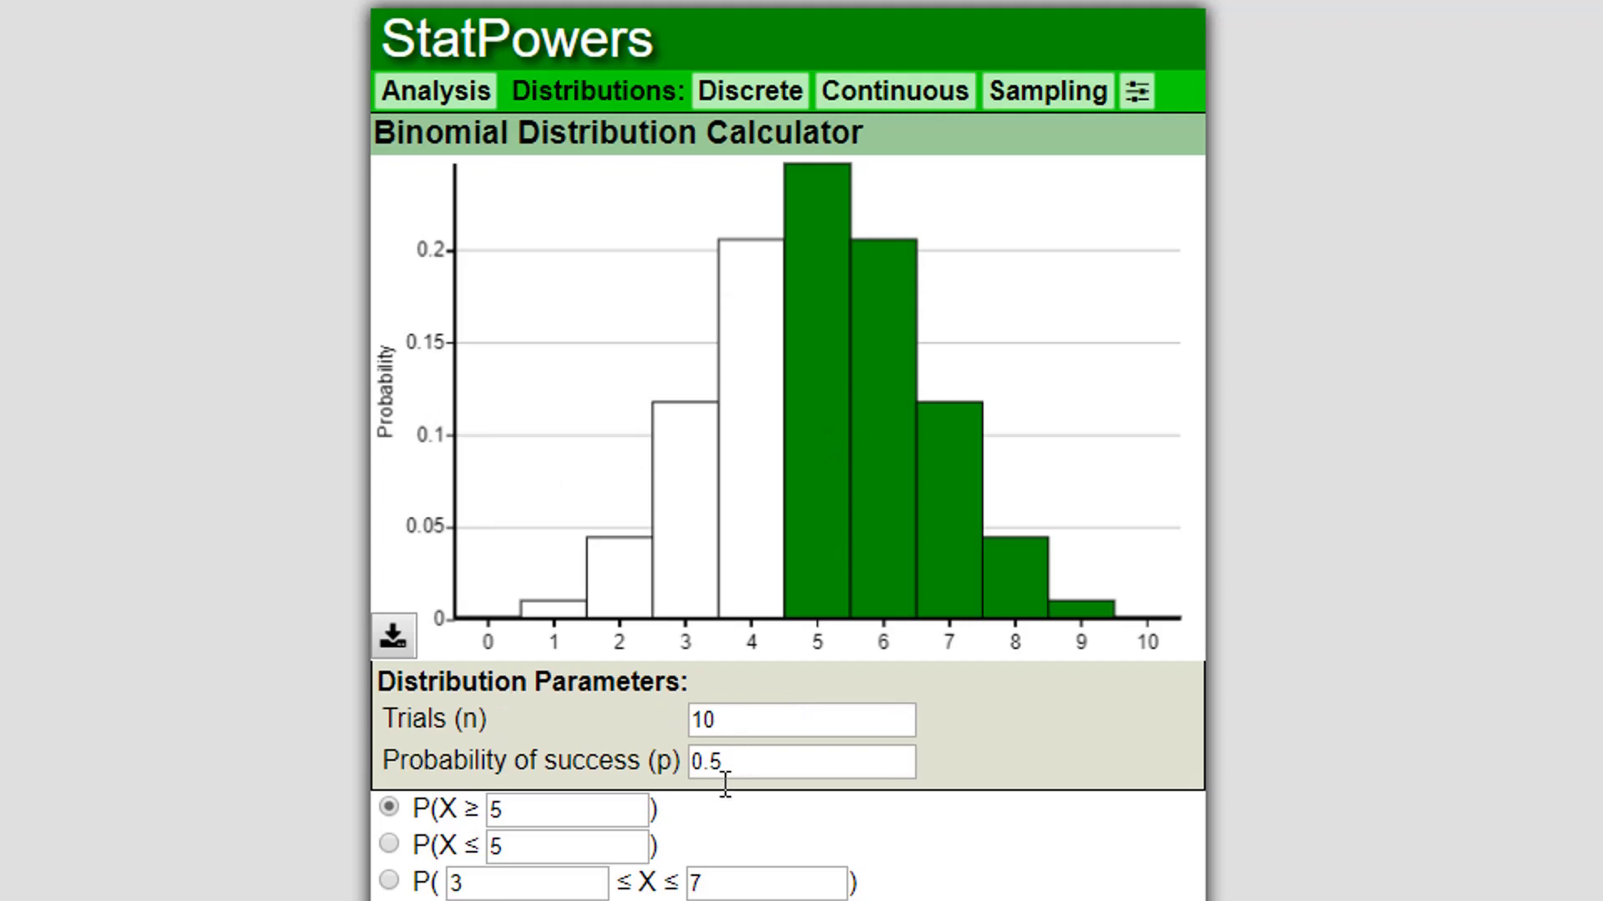
click(725, 735)
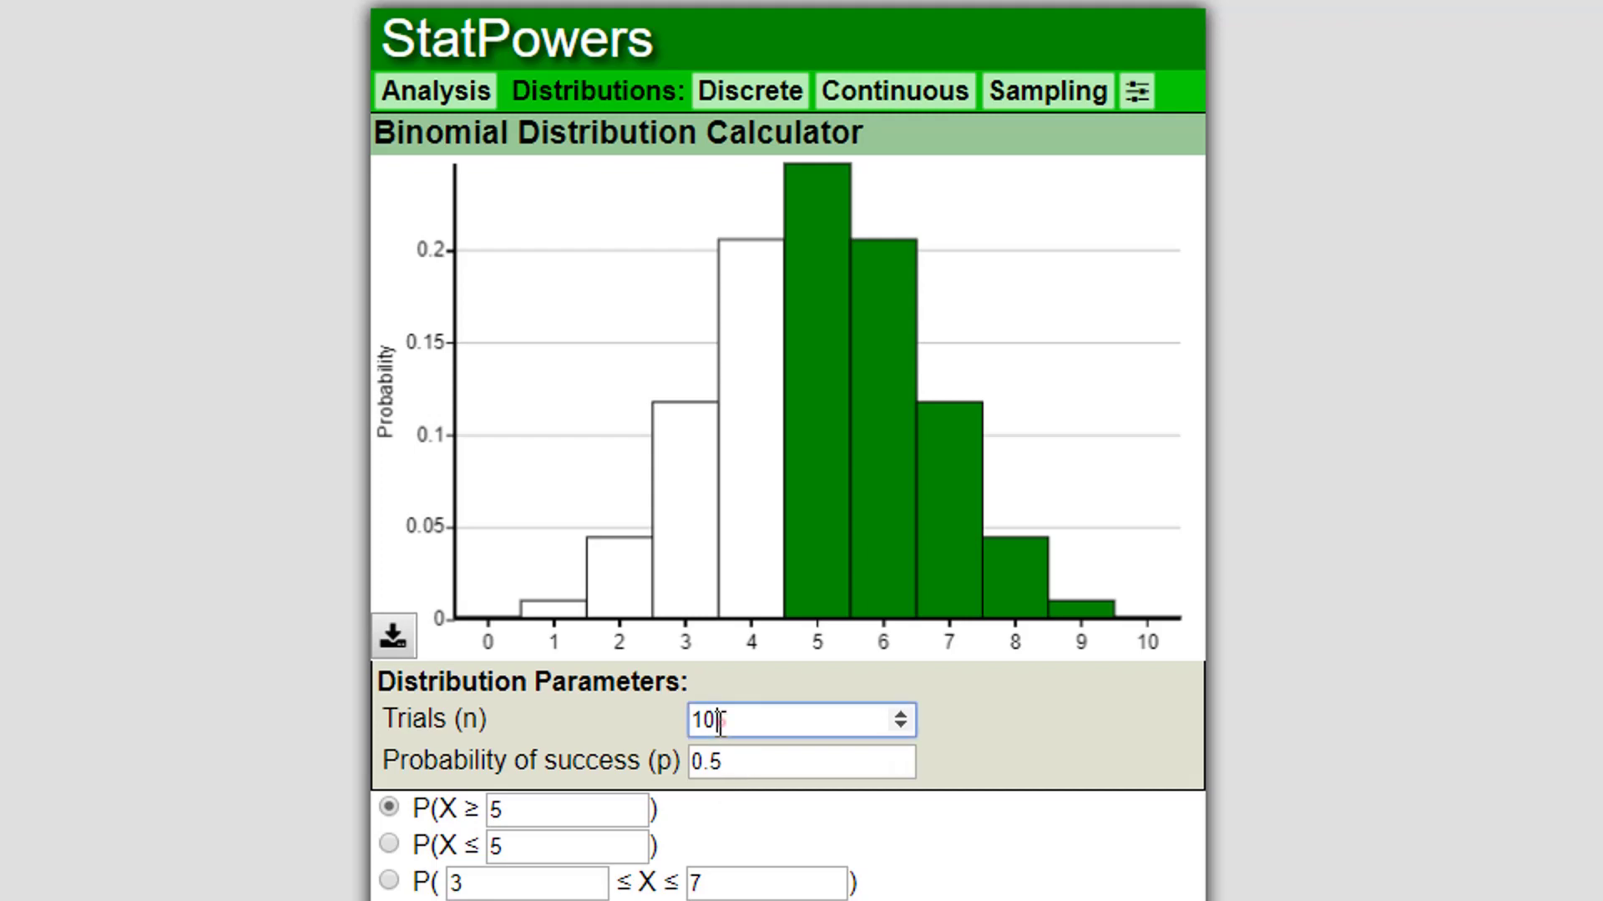
drag(725, 735, 433, 735)
text(15)
double_click(734, 758)
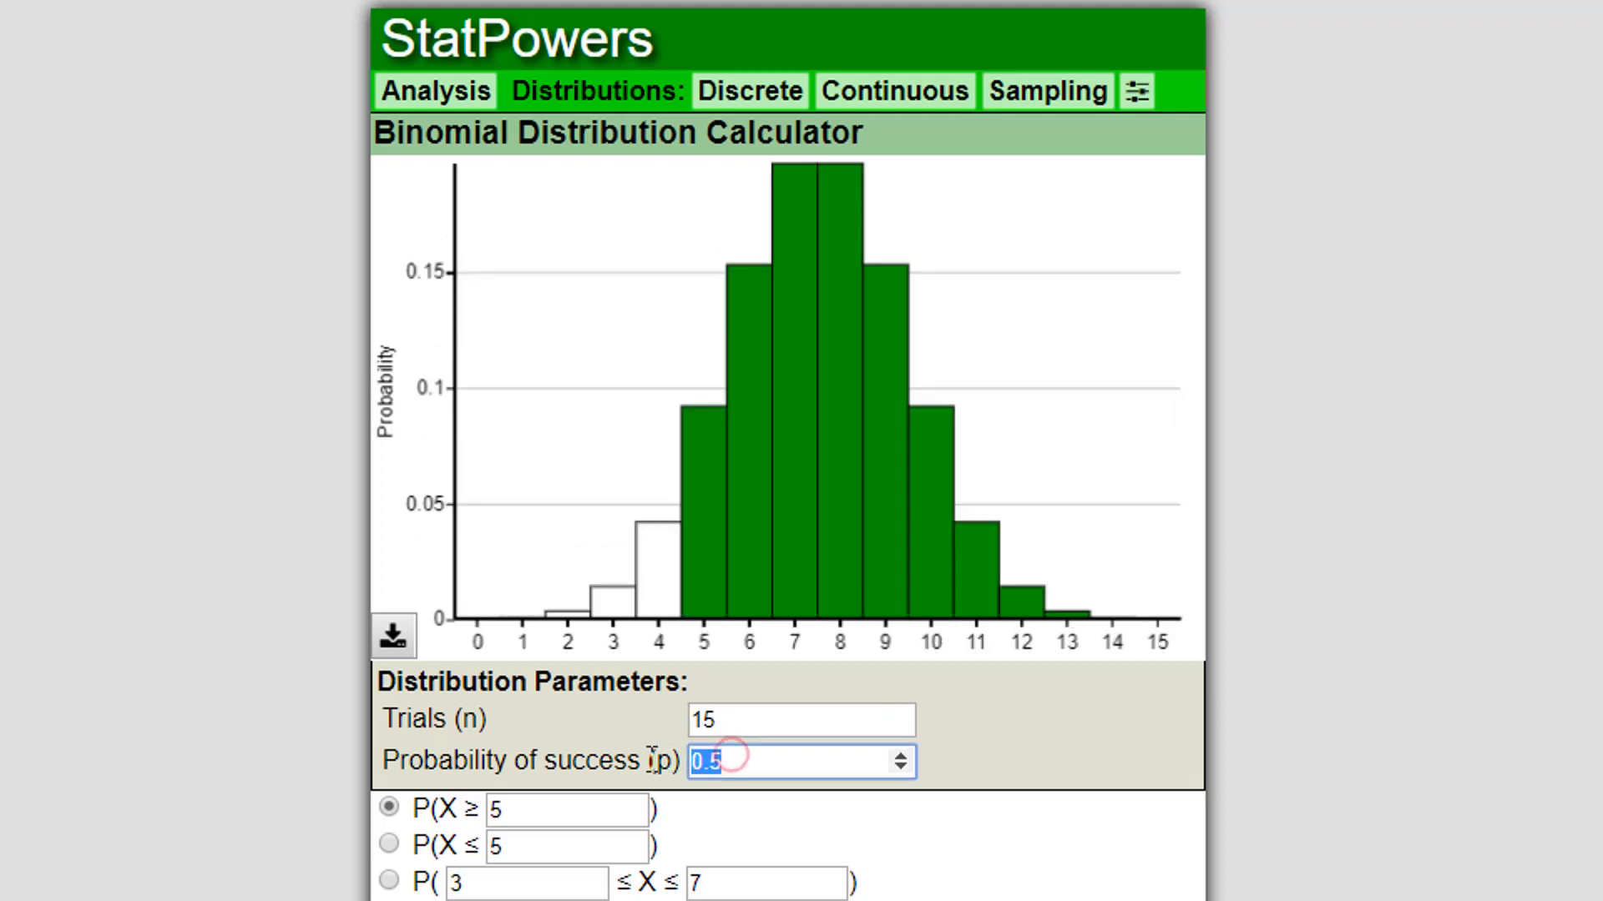
key(BackSpace)
text(.82)
click(1014, 745)
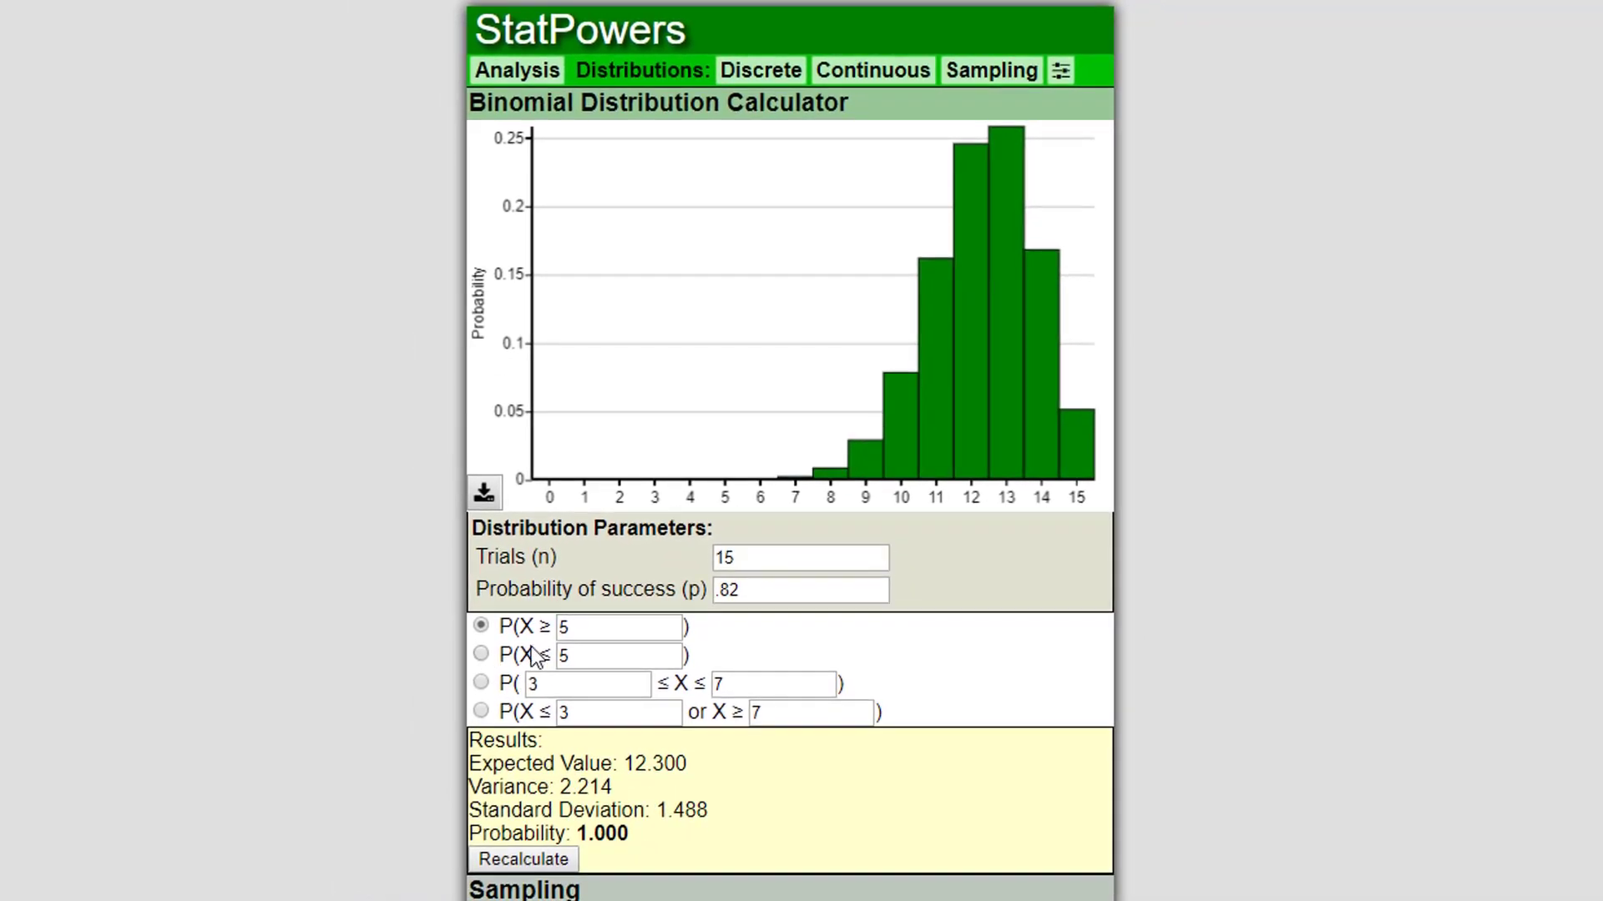
Calculate the probability that X is greater than or equal to 12
double_click(611, 626)
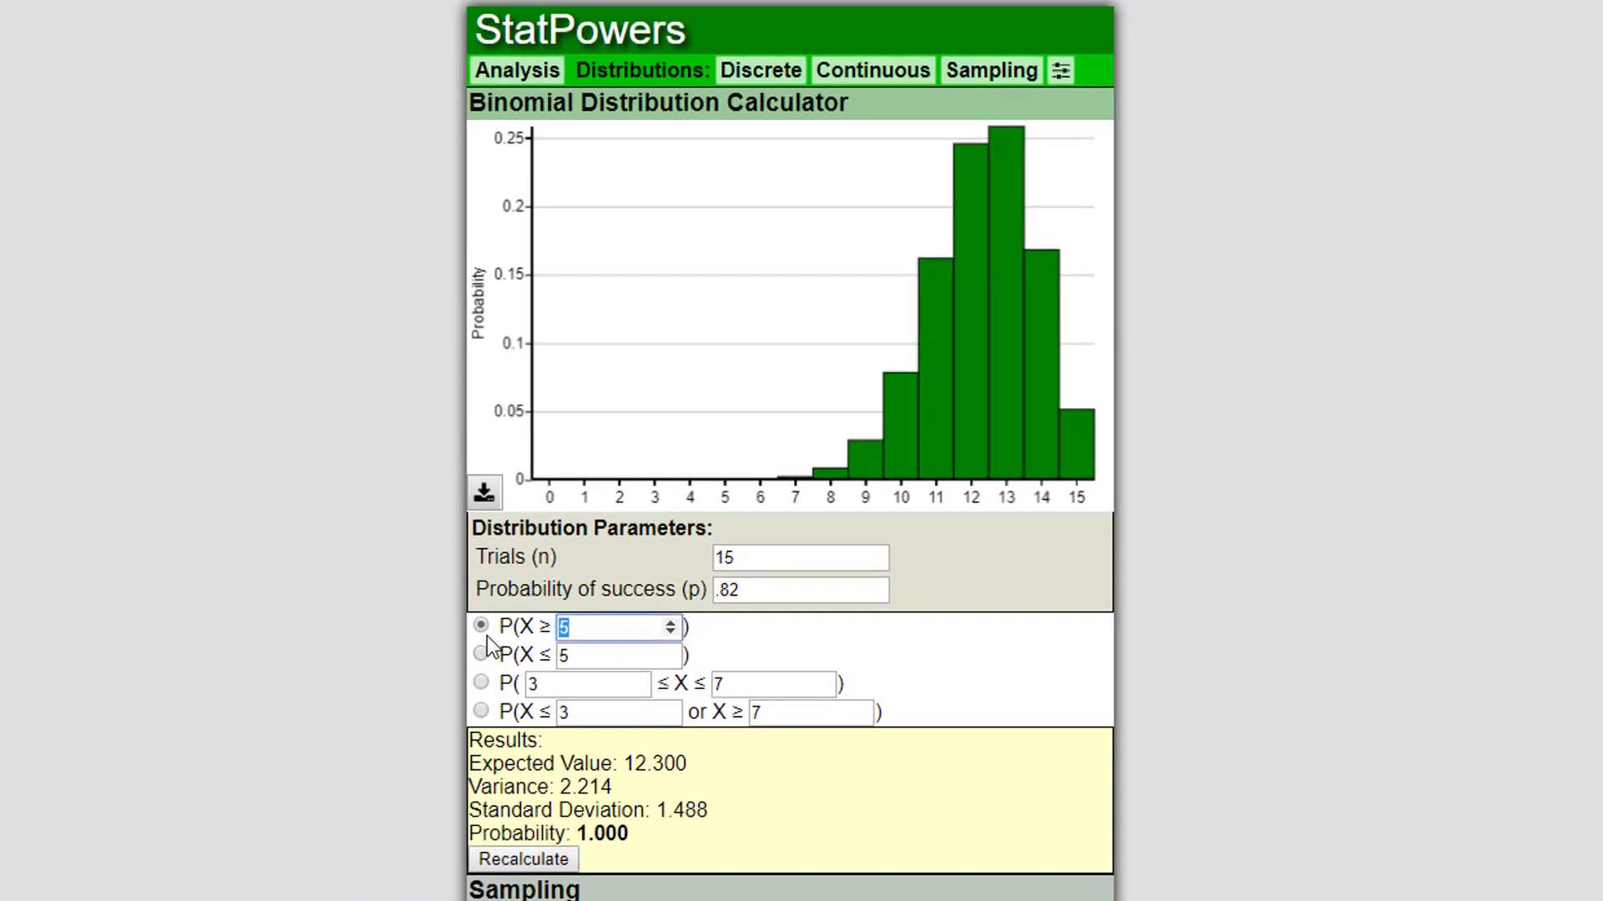
text(12)
key(Return)
click(732, 630)
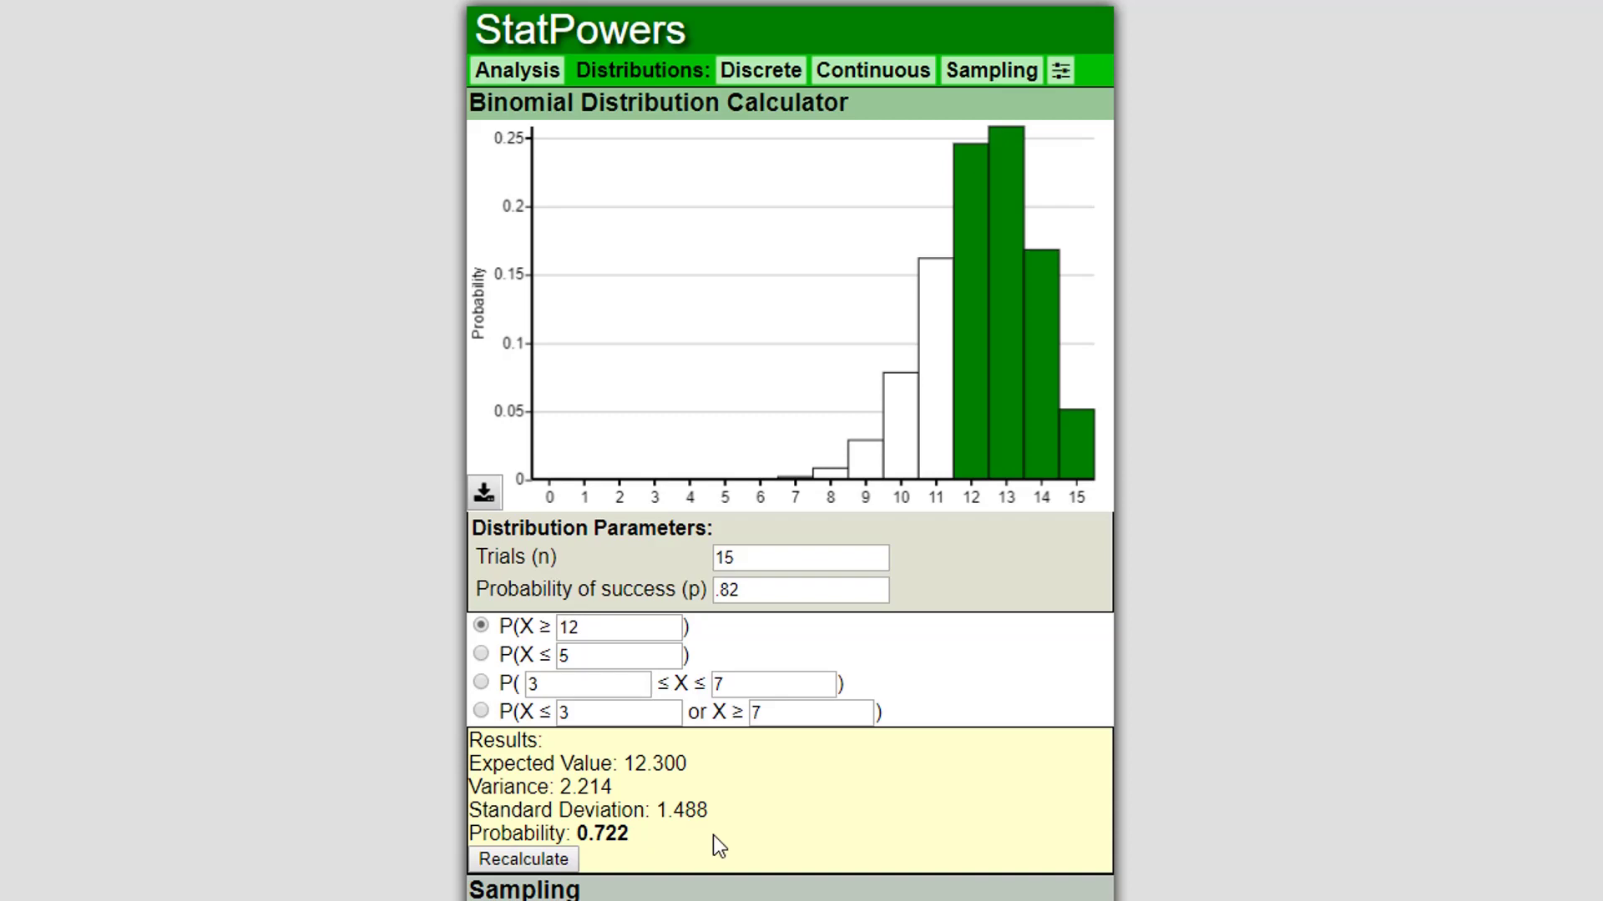
Calculate the probability that X is less than or equal to 10
click(481, 653)
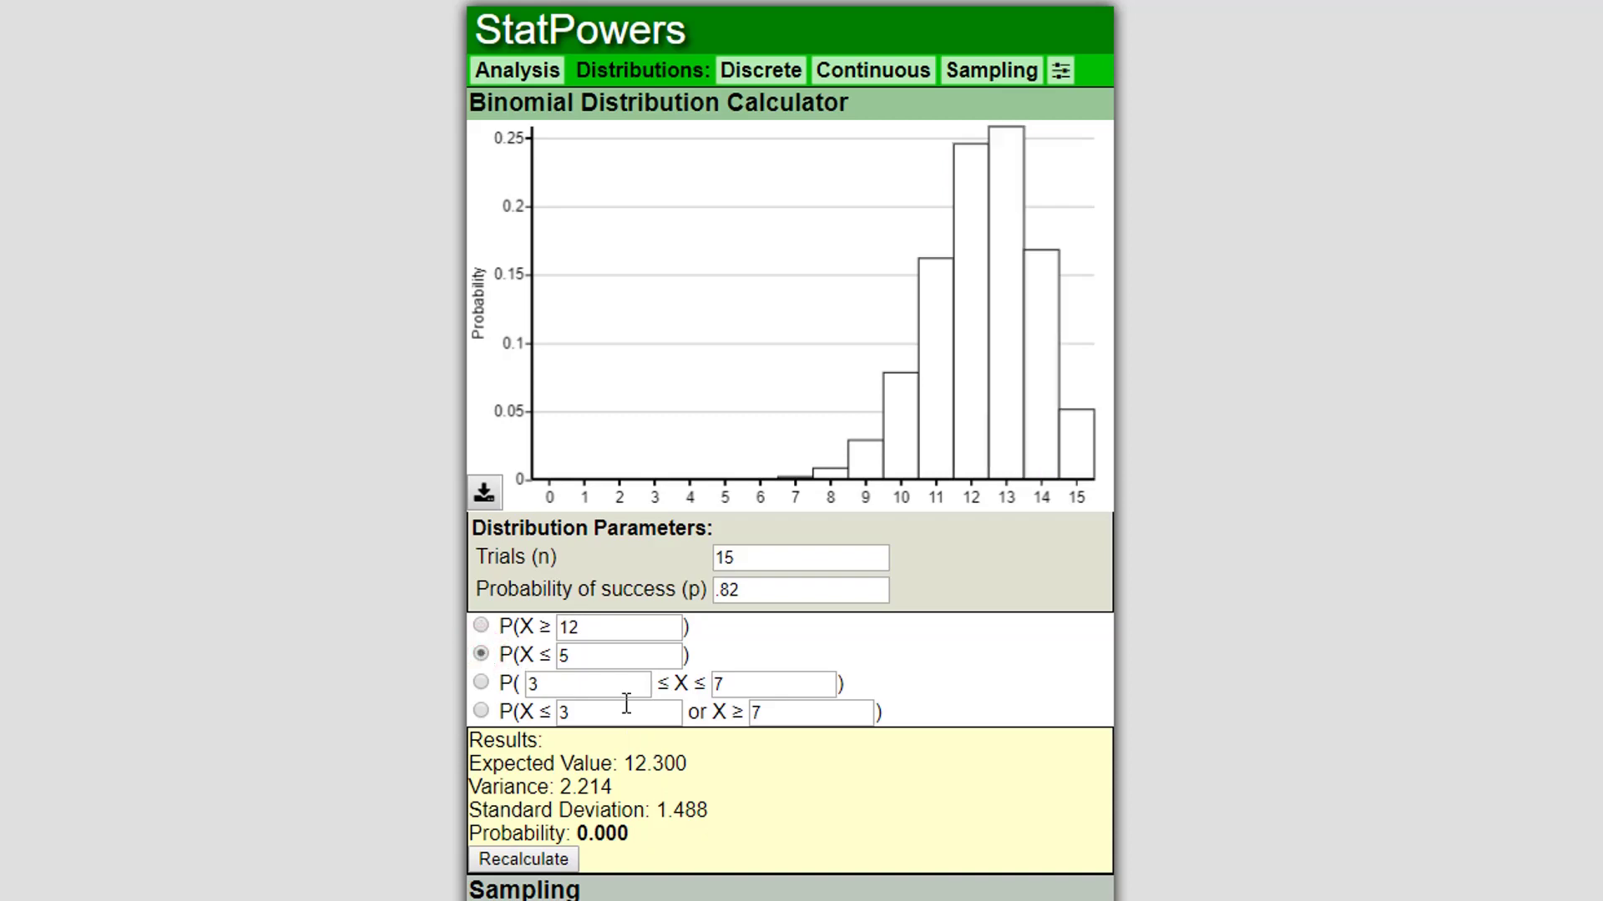
double_click(586, 663)
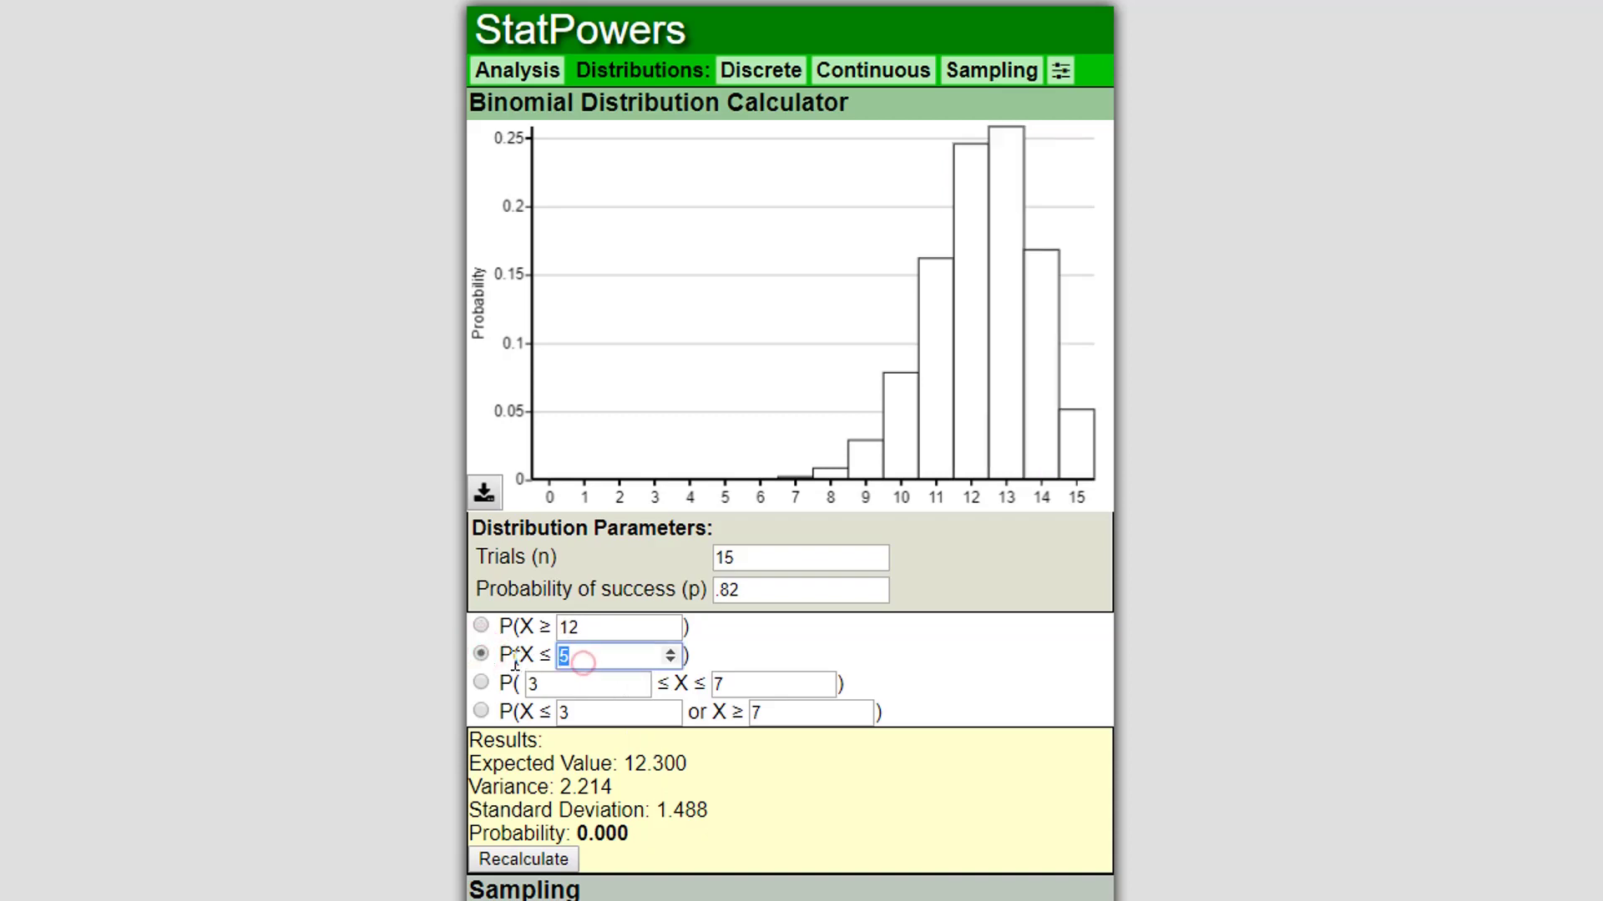
text(10)
key(Tab)
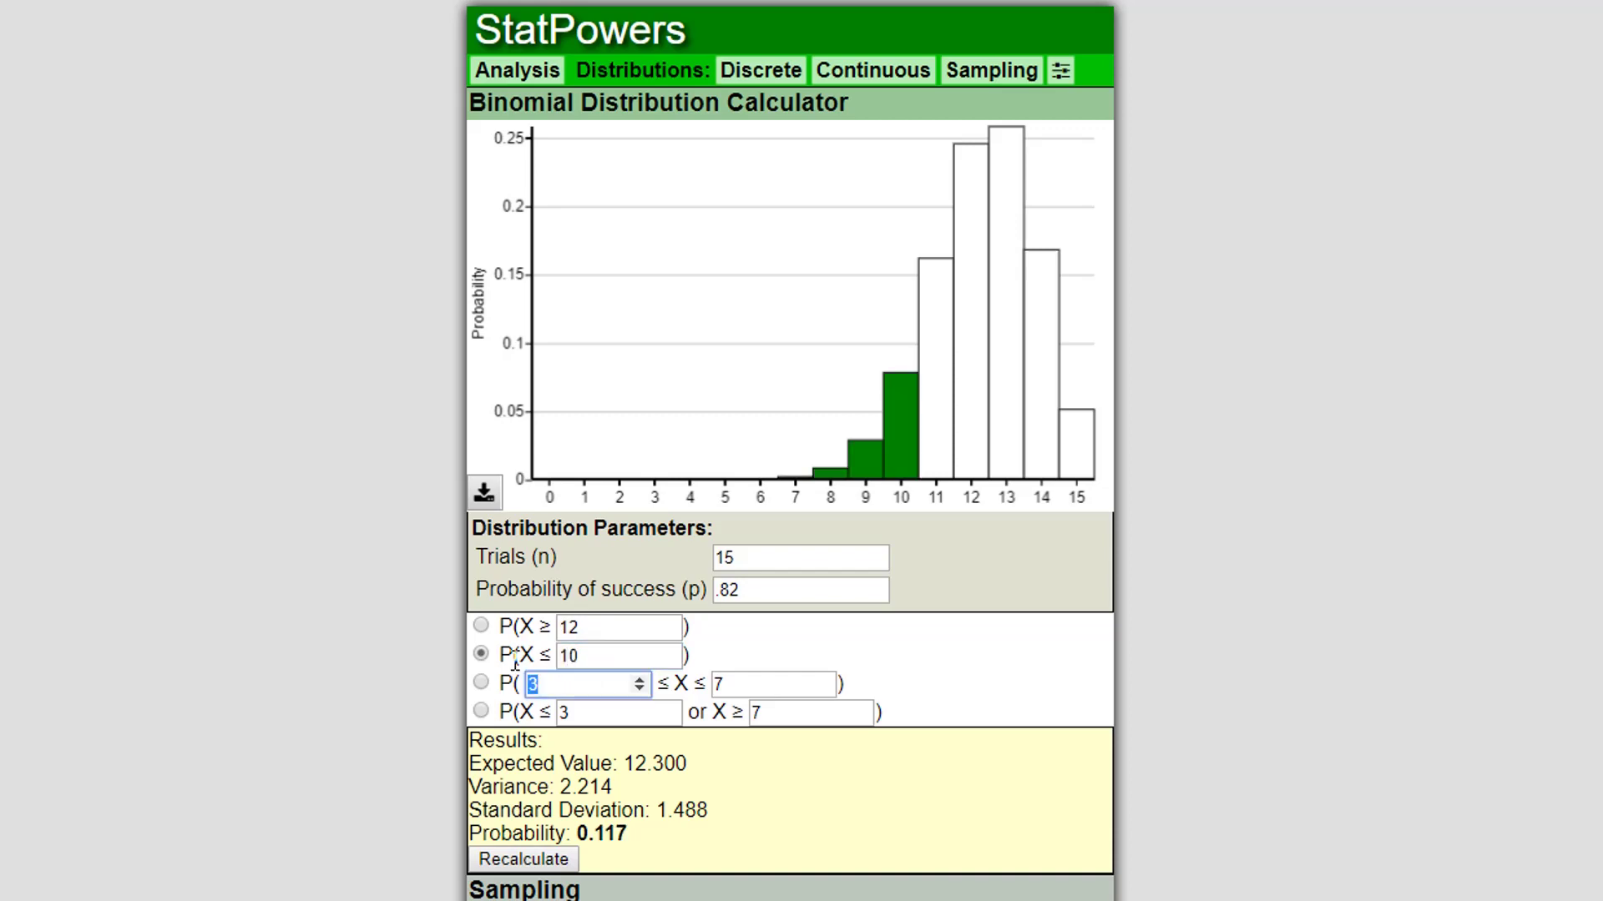
Calculate the probability that X lies between 11 and 14 inclusive
click(482, 683)
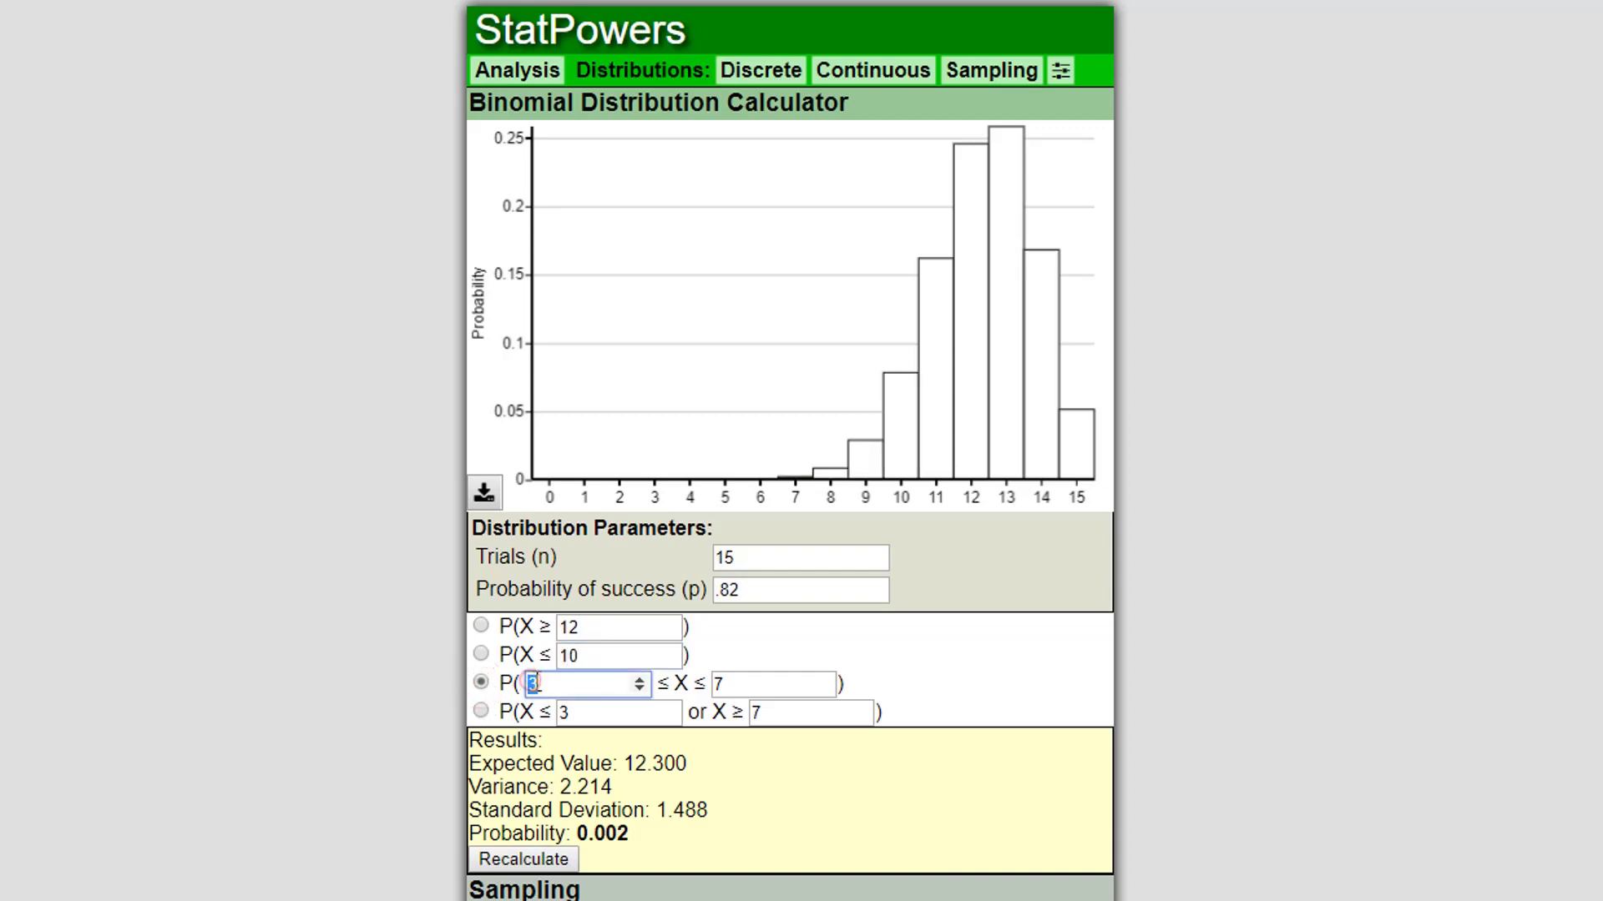
double_click(534, 682)
text(10)
key(Tab)
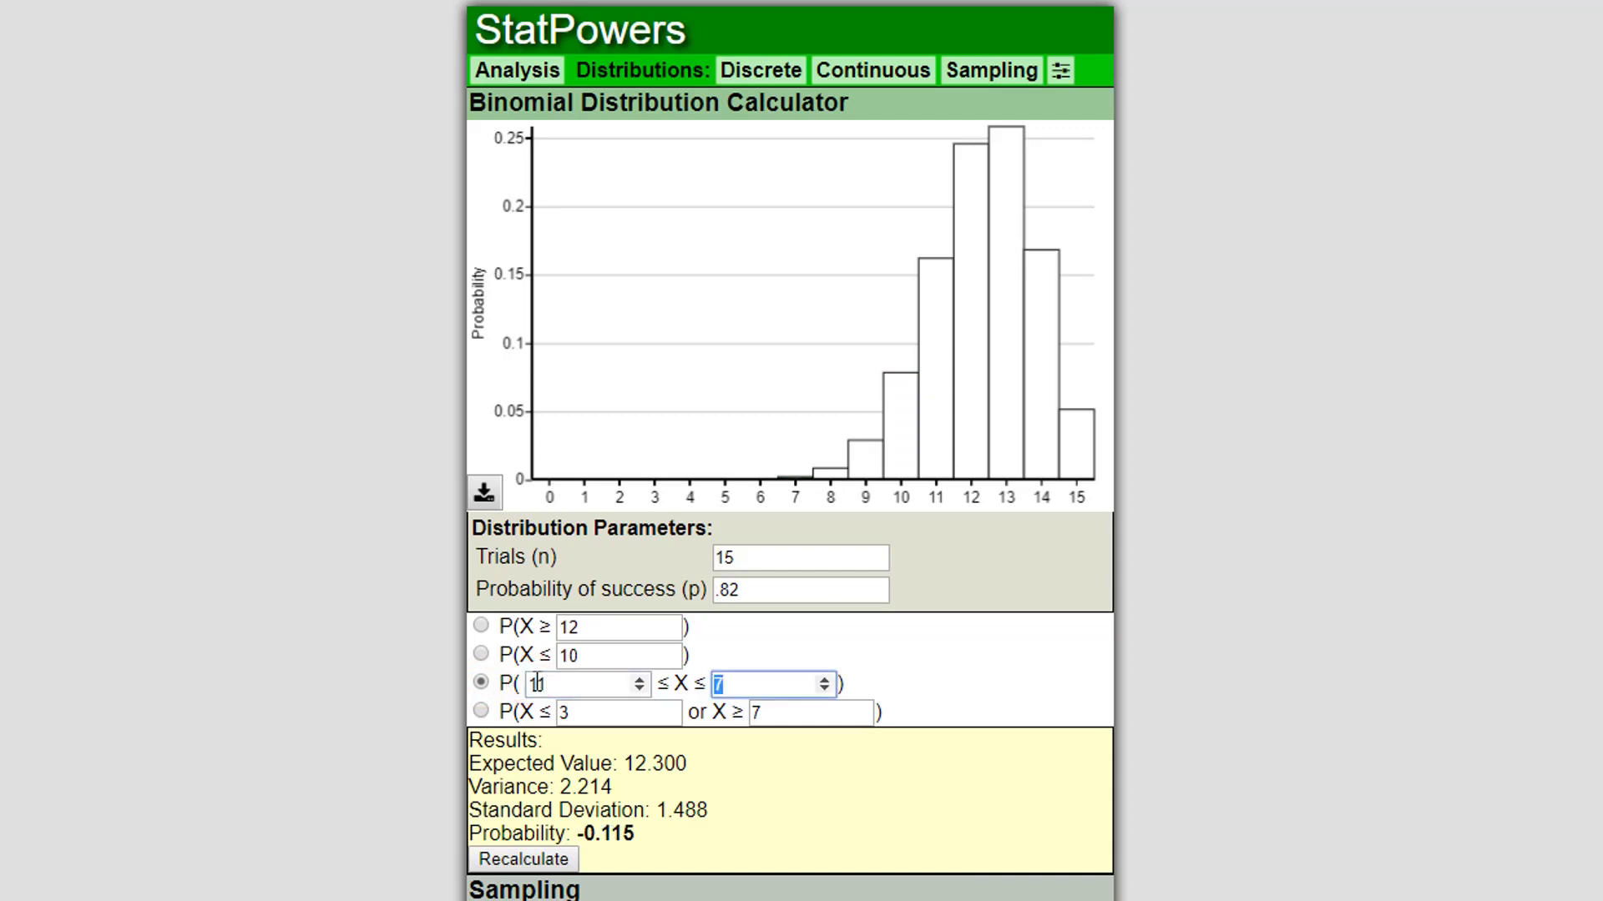
text(14)
key(Tab)
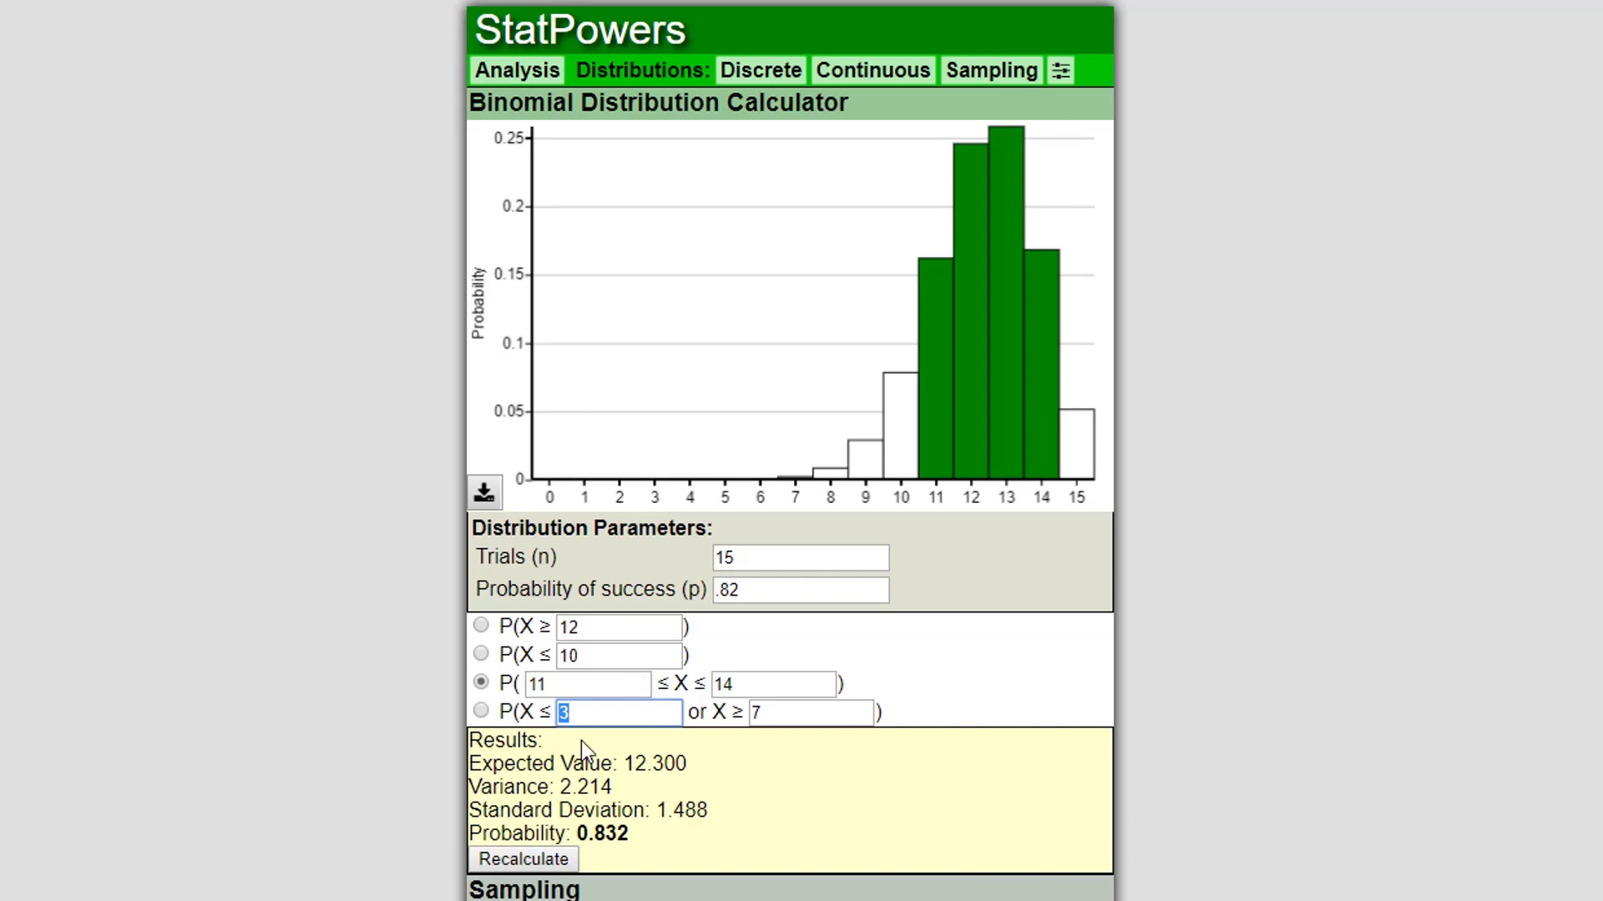
click(480, 712)
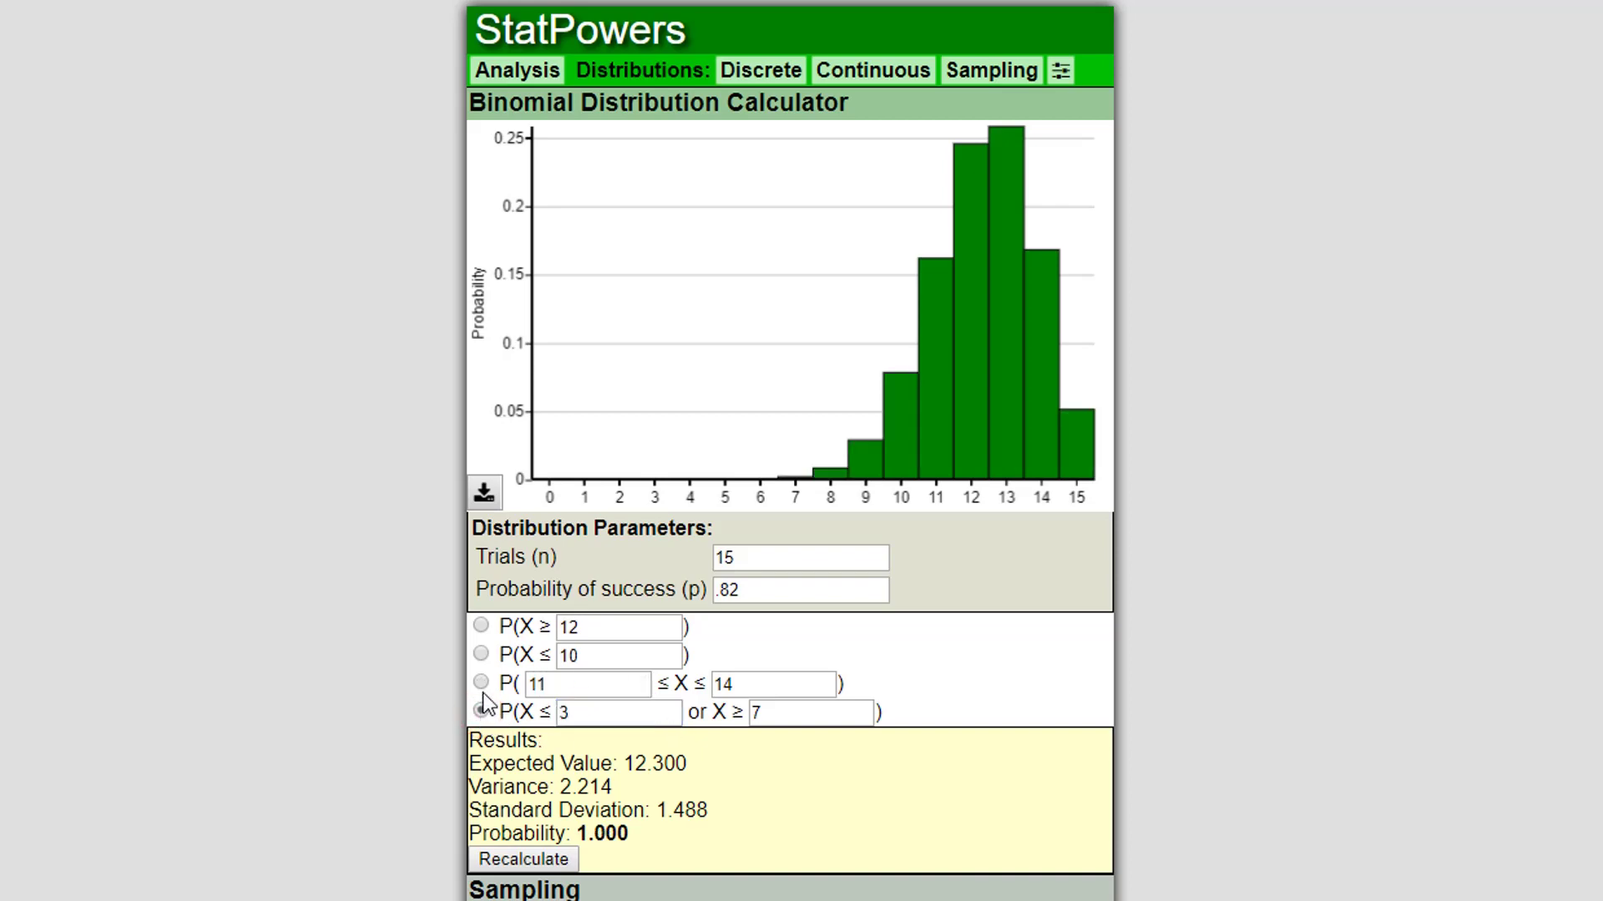
click(481, 683)
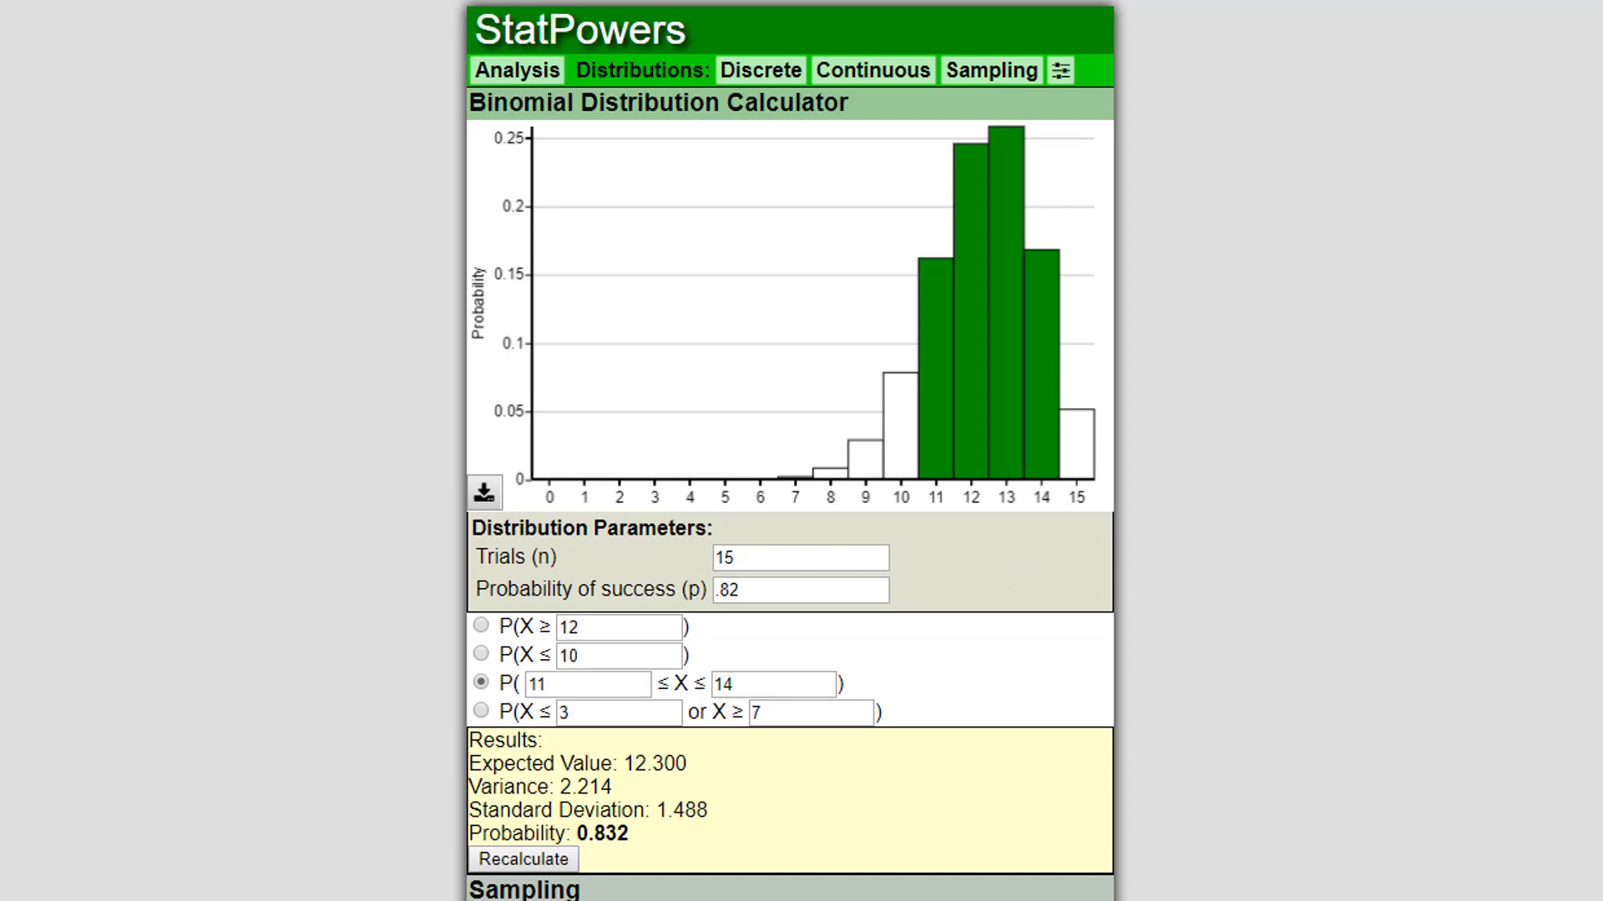
Set the sampling options to a sample size of 3 and 1 sample
scroll(790, 451, down, 1)
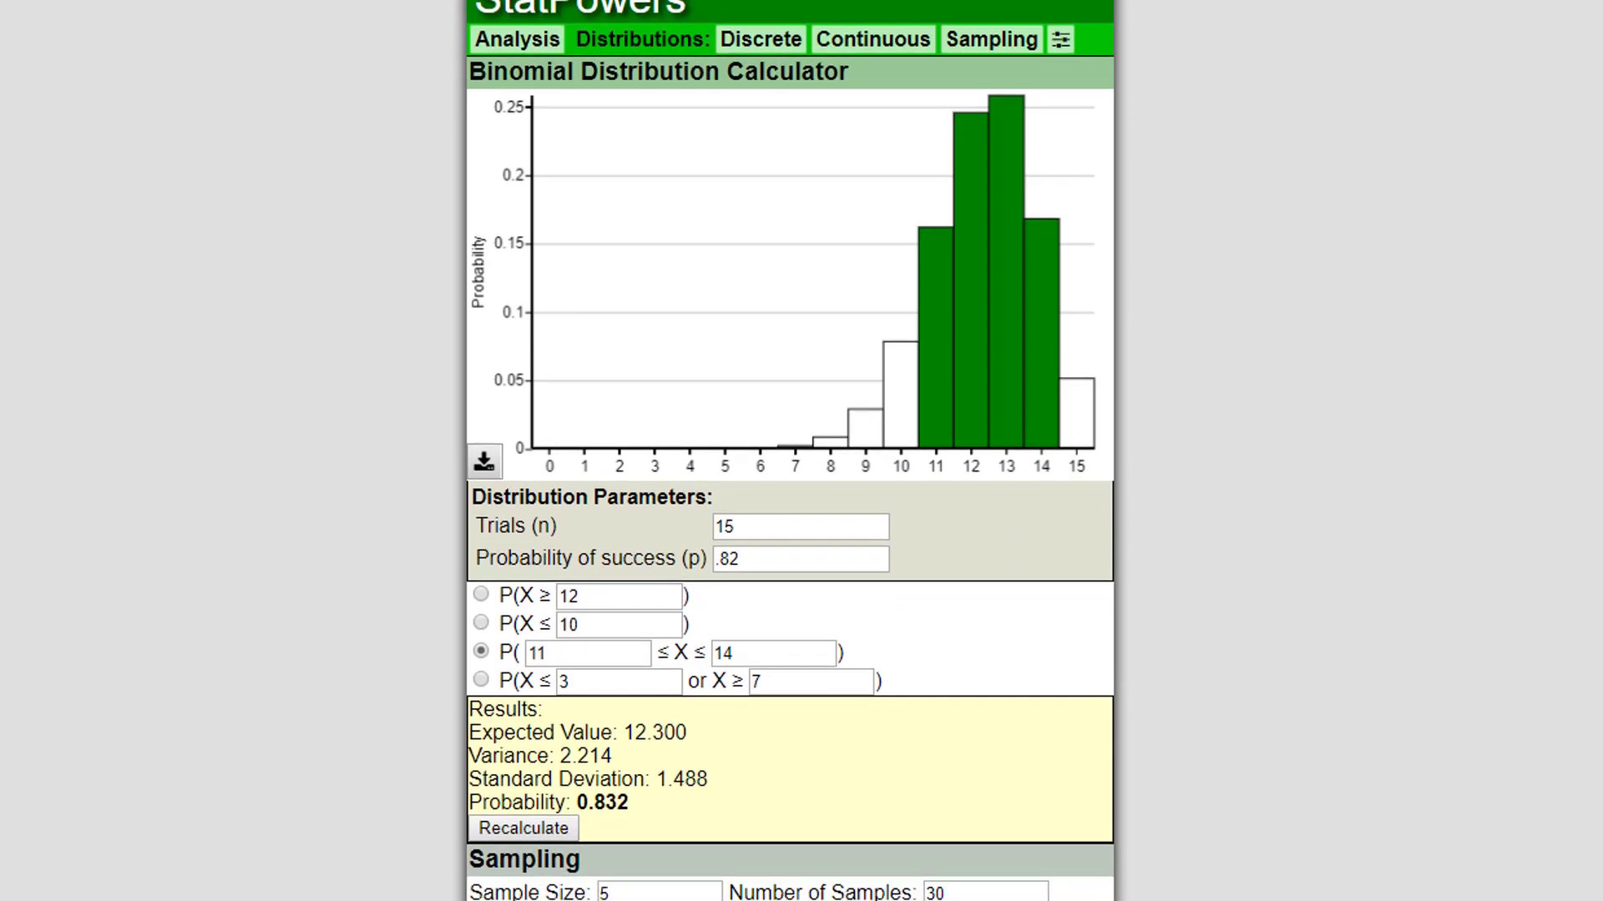
drag(620, 885, 540, 889)
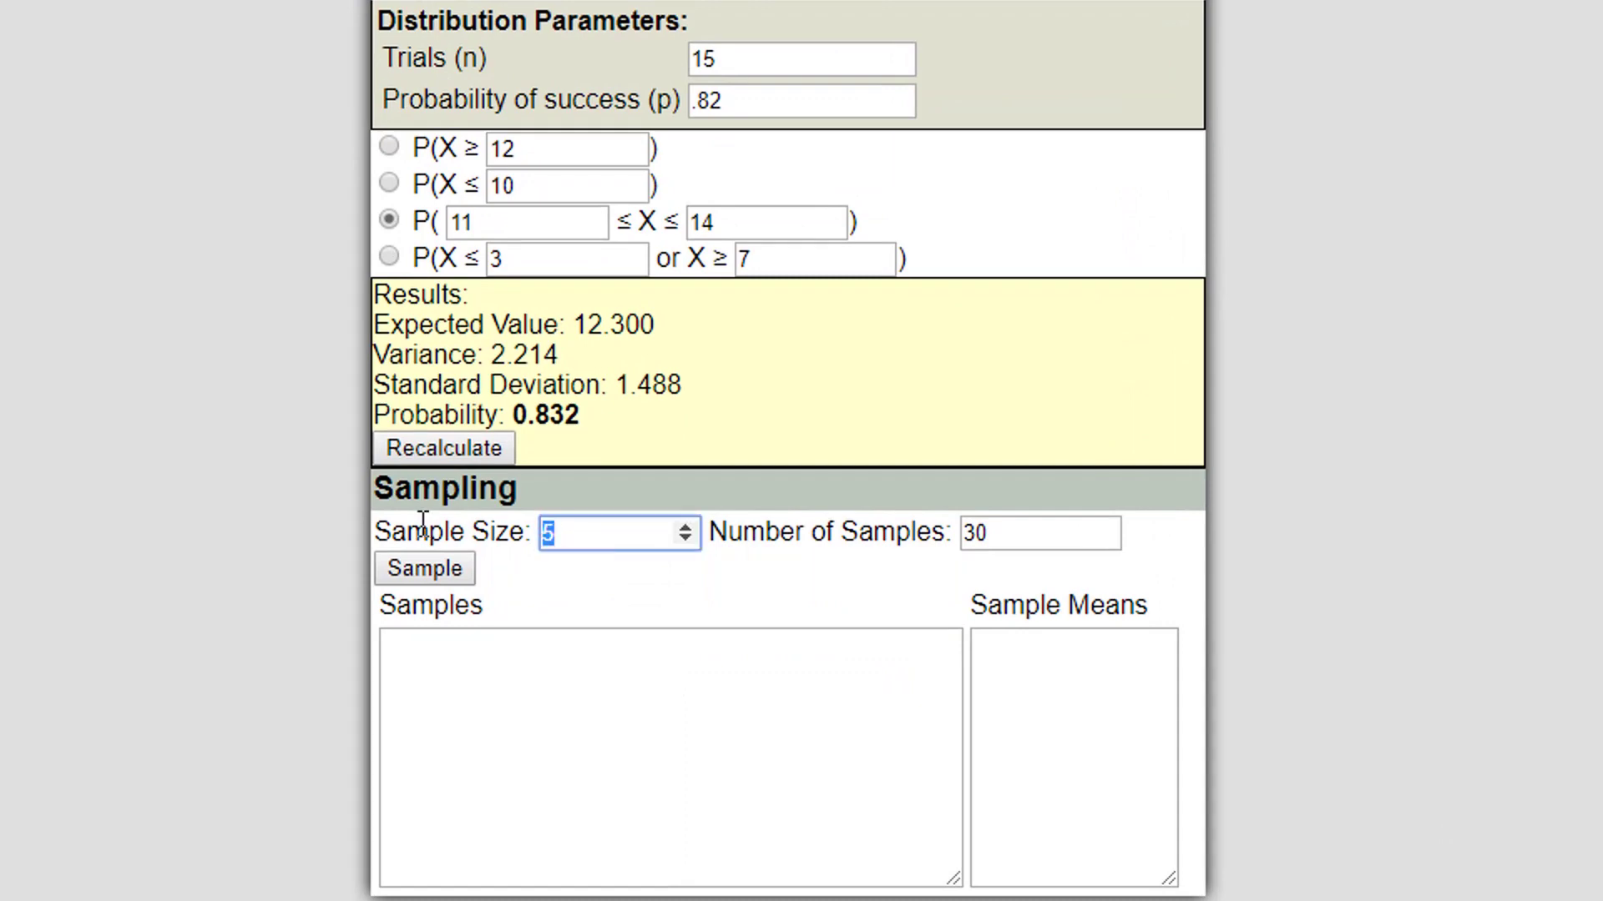
text(3)
key(Tab)
text(1)
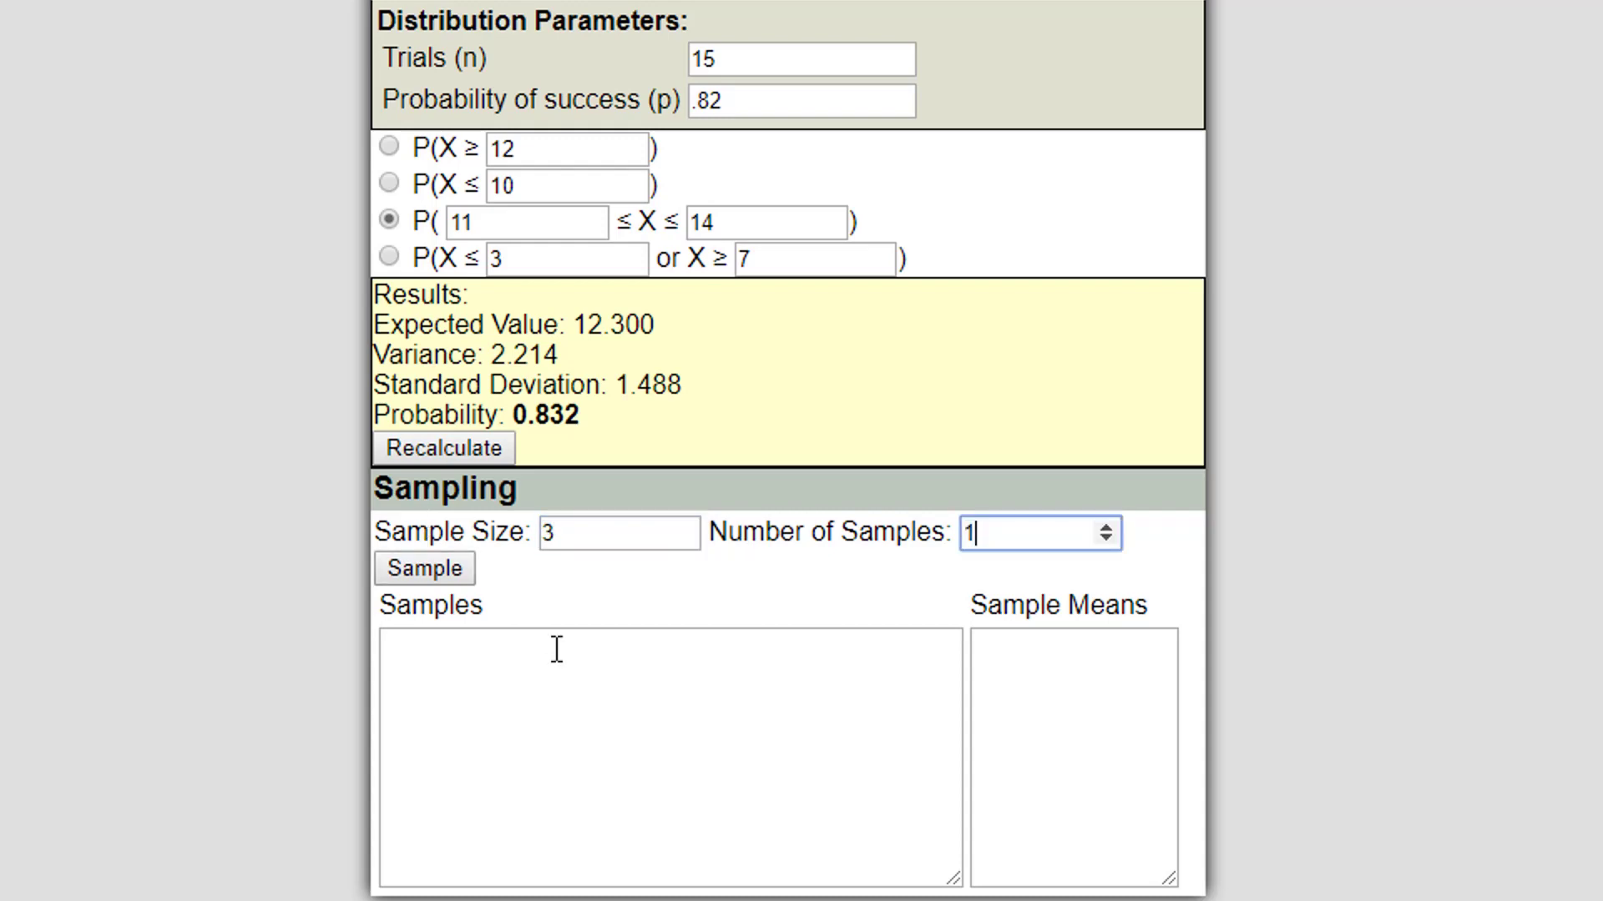
click(604, 581)
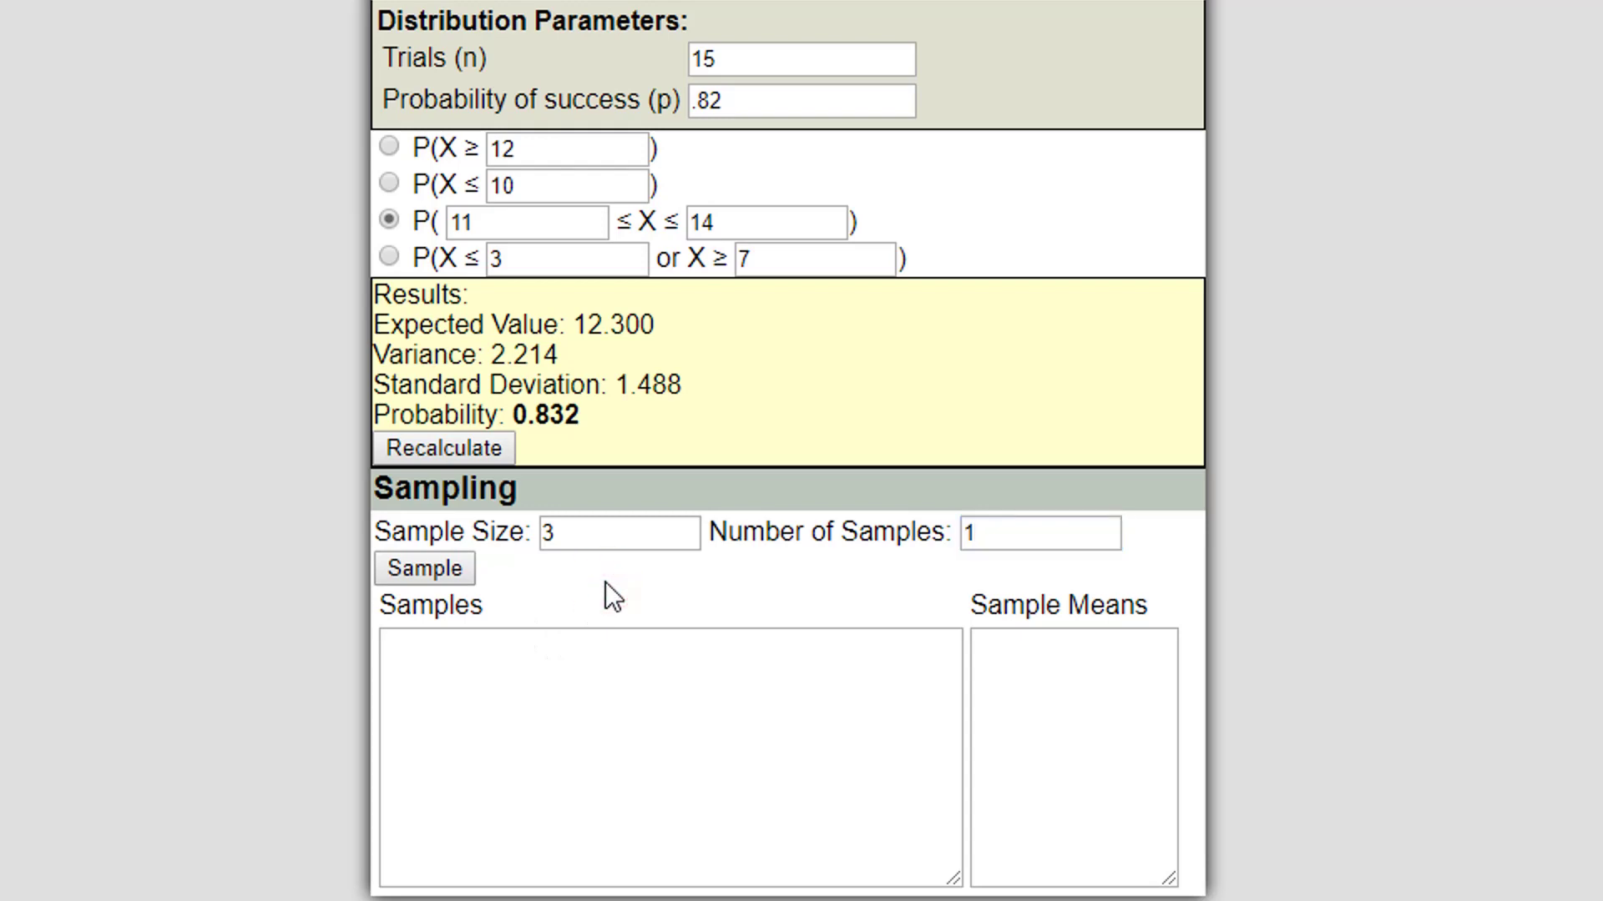
Draw a fresh random sample from the binomial distribution several times in a row
click(453, 571)
click(429, 571)
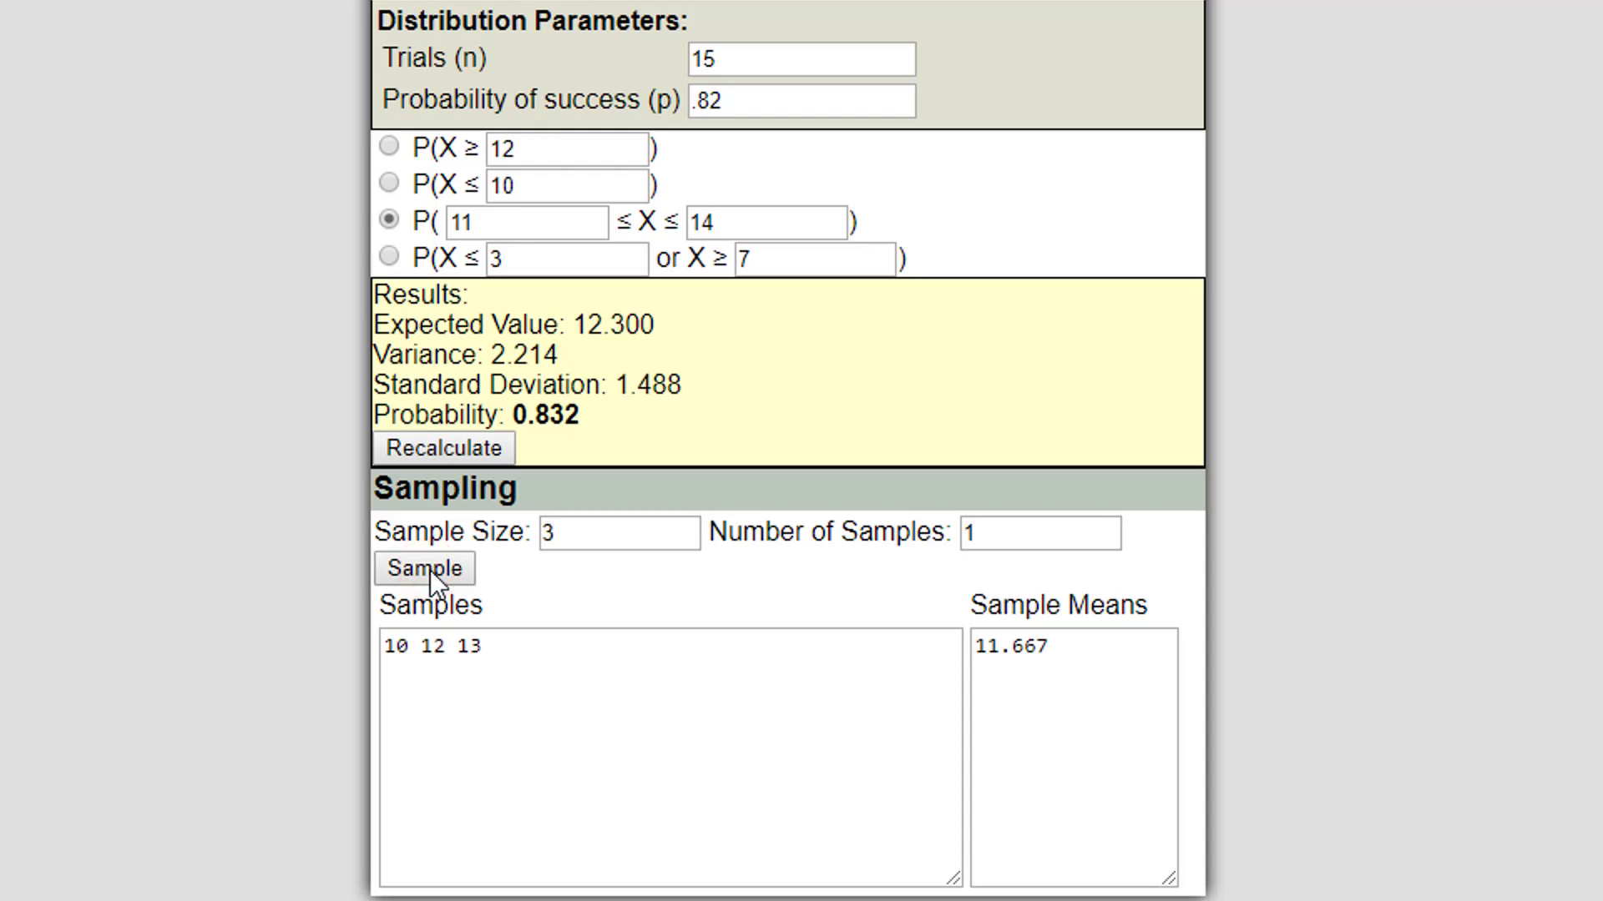
click(429, 569)
click(429, 569)
click(429, 570)
Change the sample size to 10 and draw a single sample
double_click(608, 535)
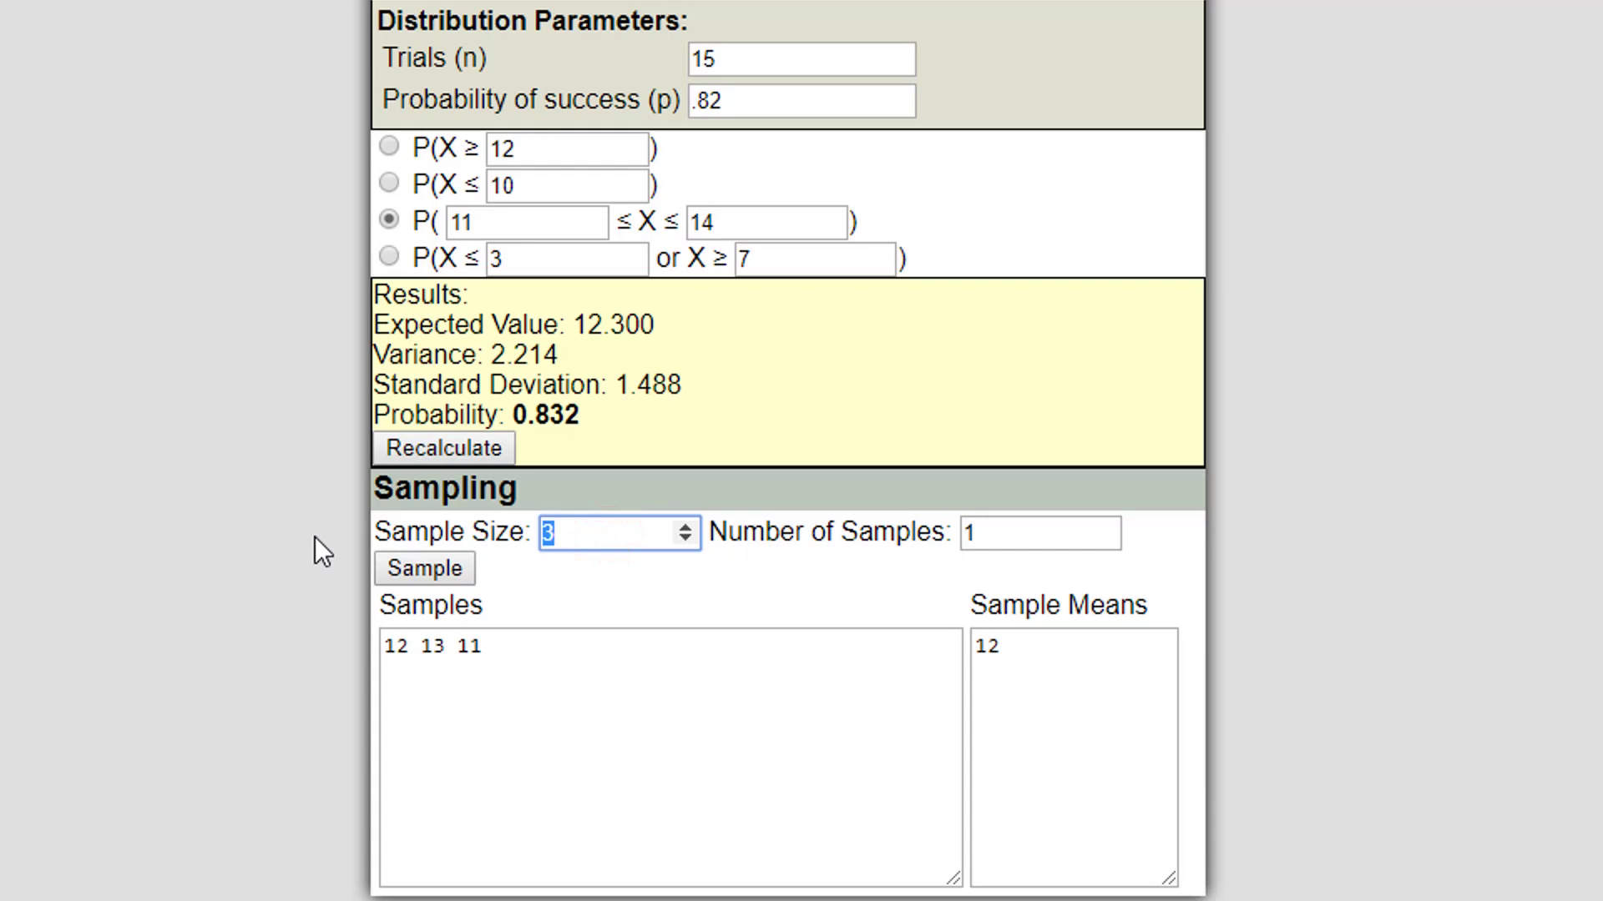
text(10)
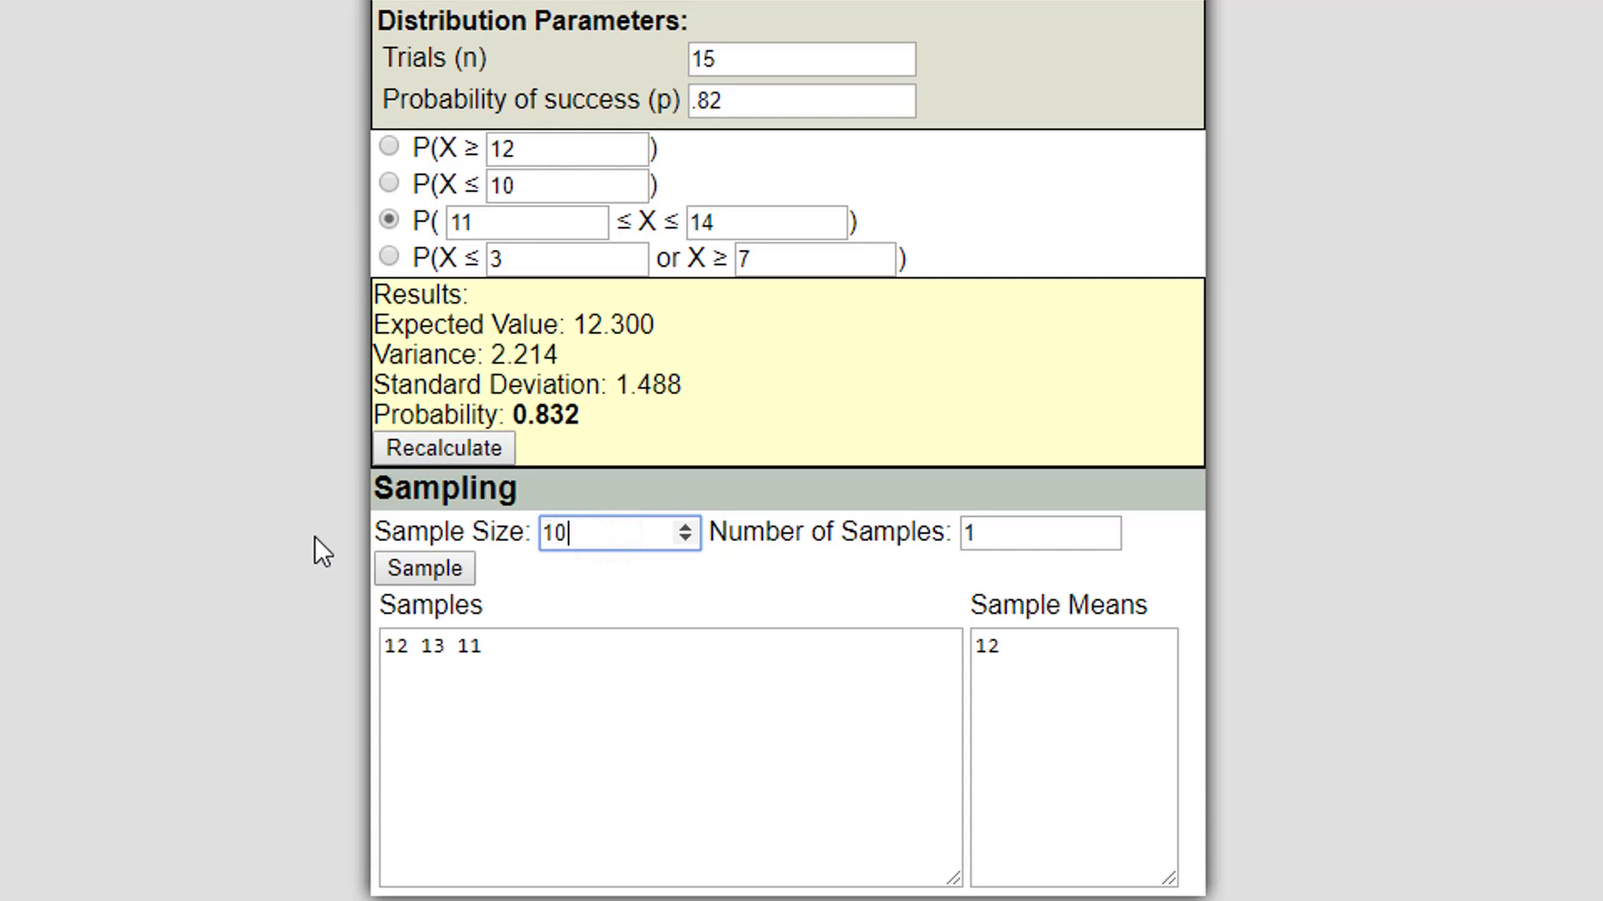
click(386, 568)
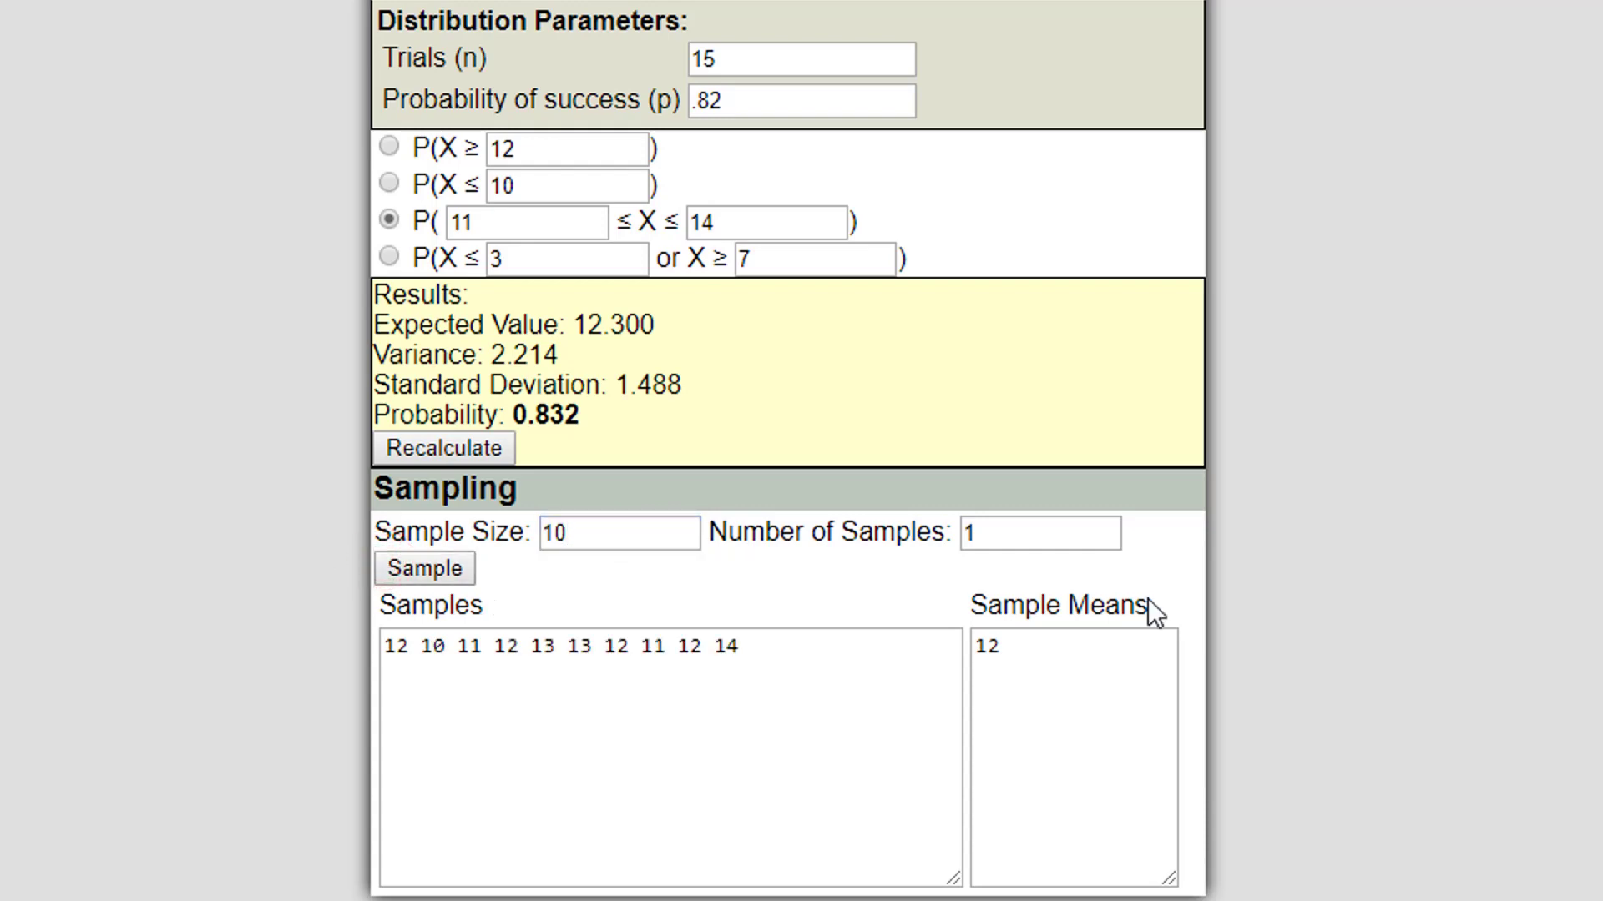
Set the number of samples to 10 and the sample size to 35, and generate the samples with their means
click(1027, 537)
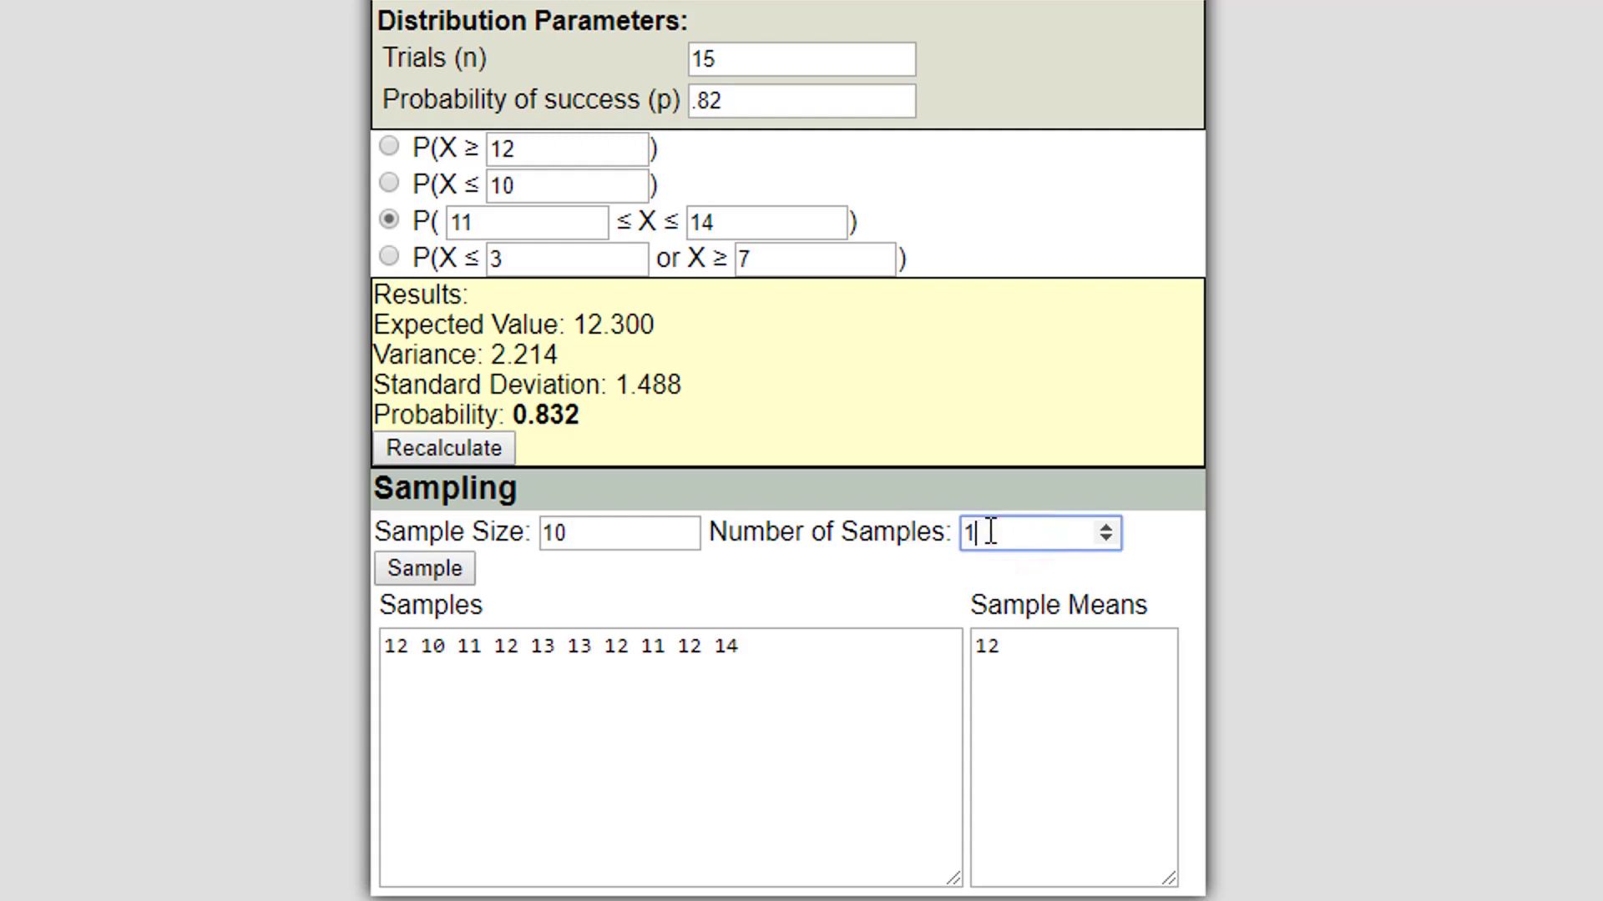
click(966, 576)
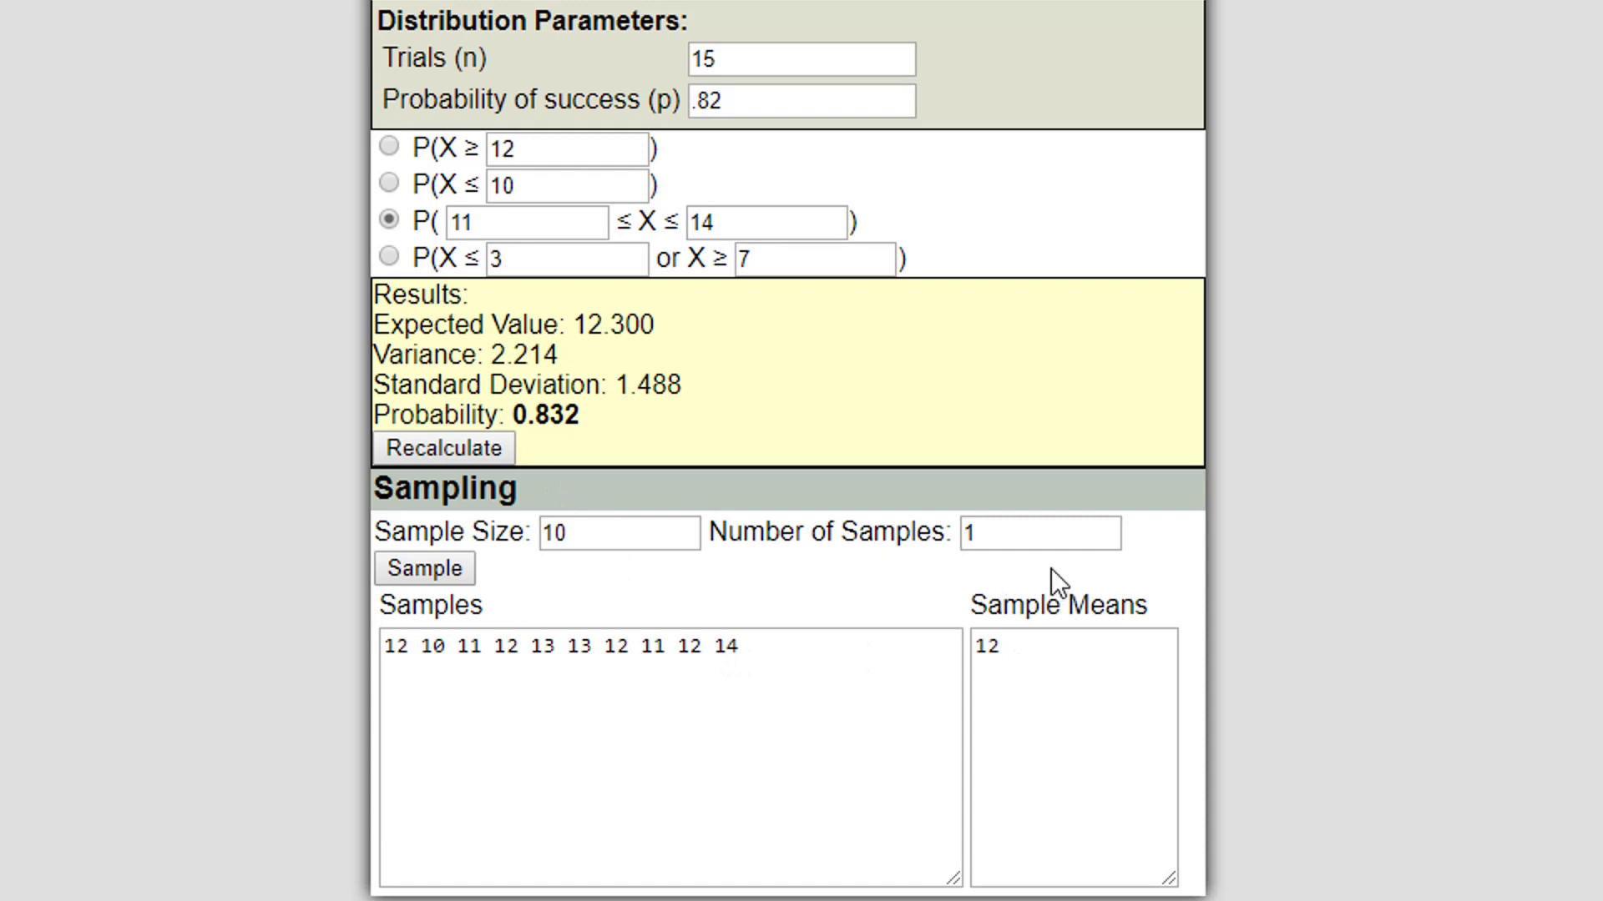
double_click(983, 533)
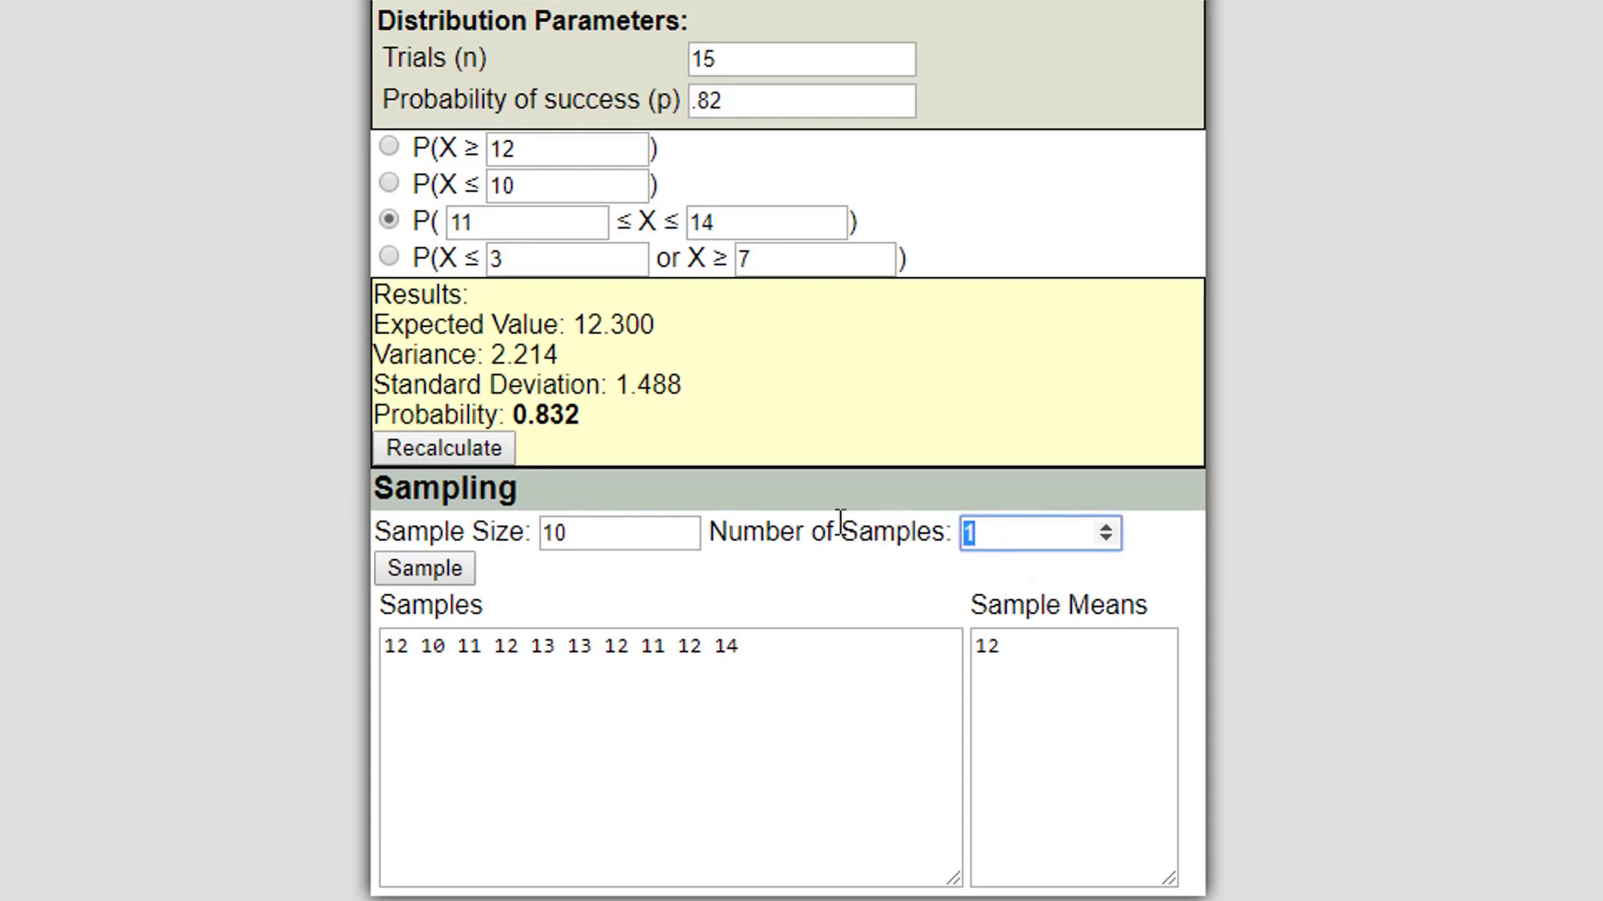
text(10)
double_click(625, 535)
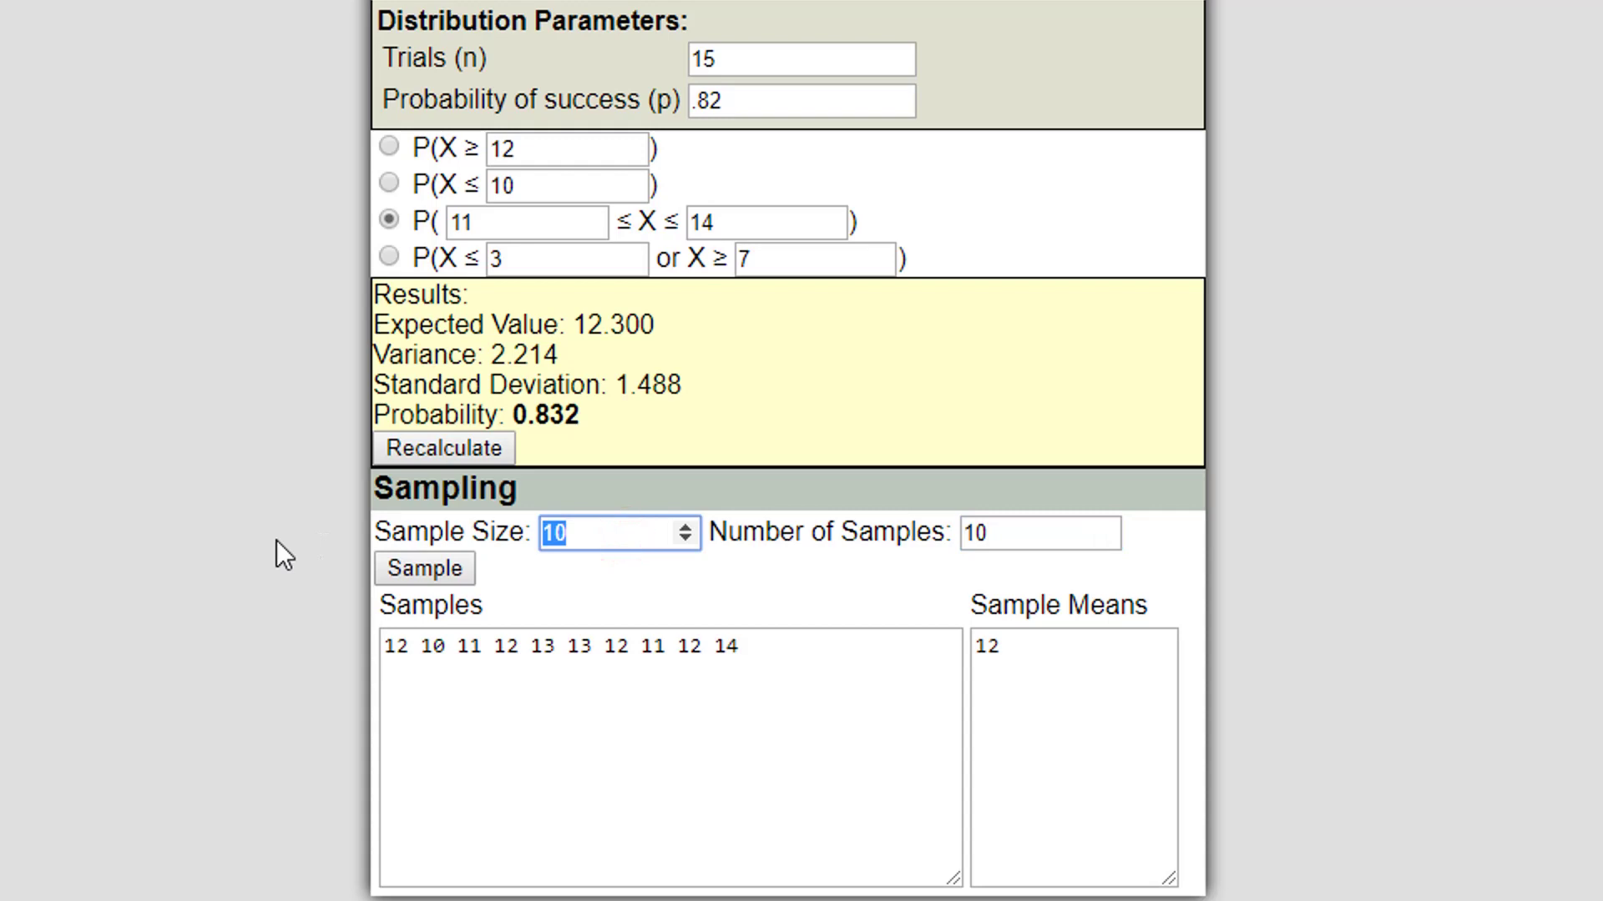
text(35)
click(407, 566)
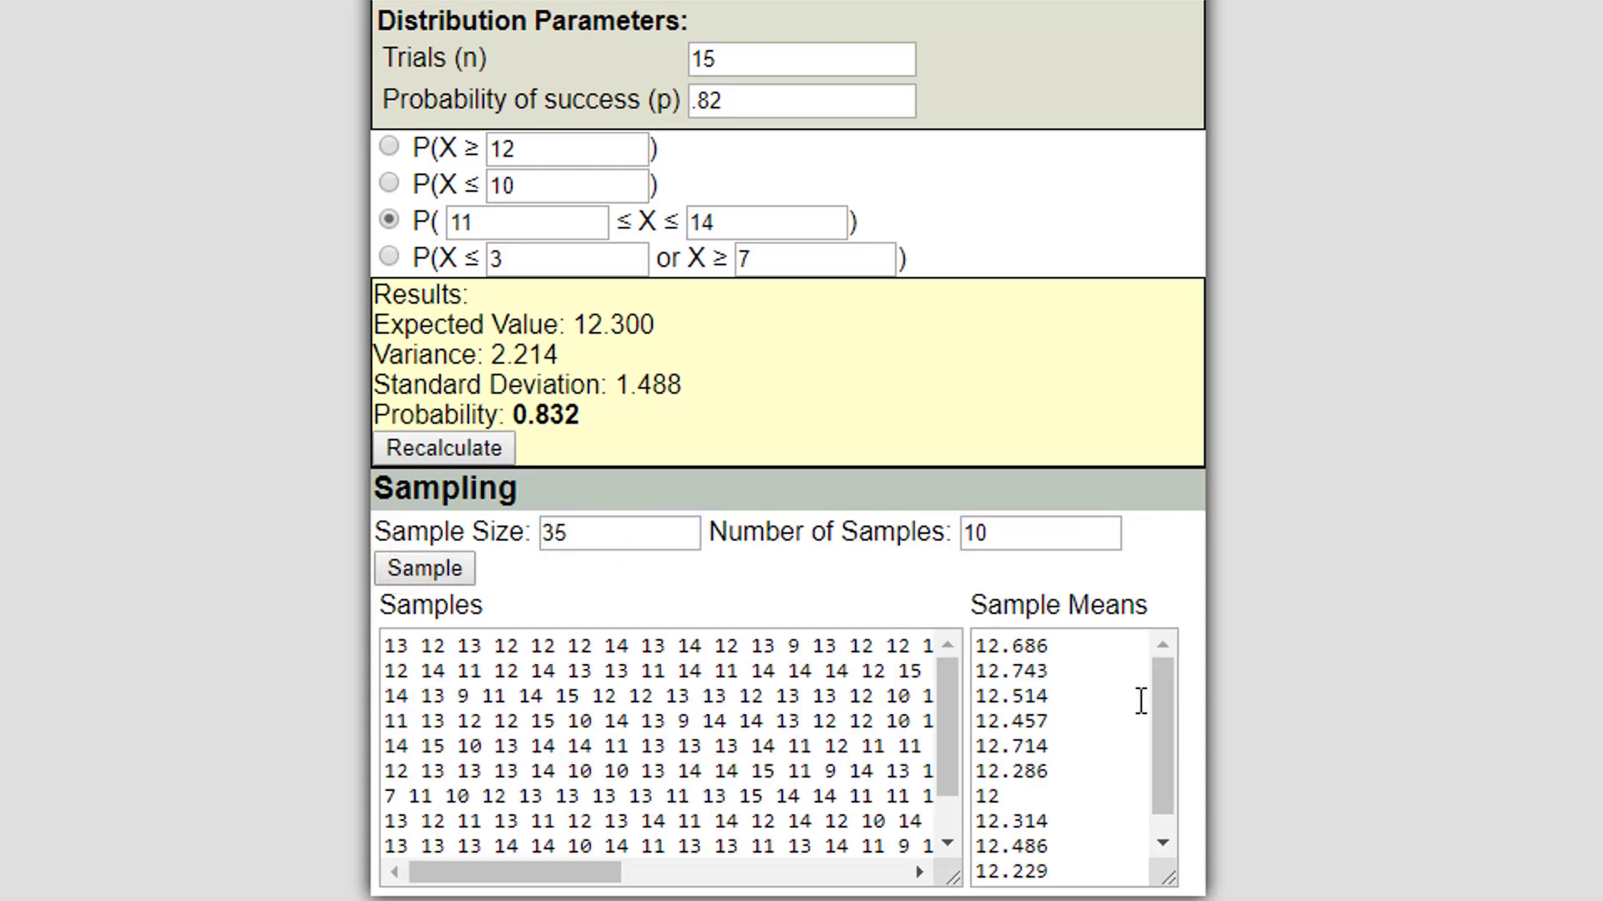
drag(513, 864, 434, 859)
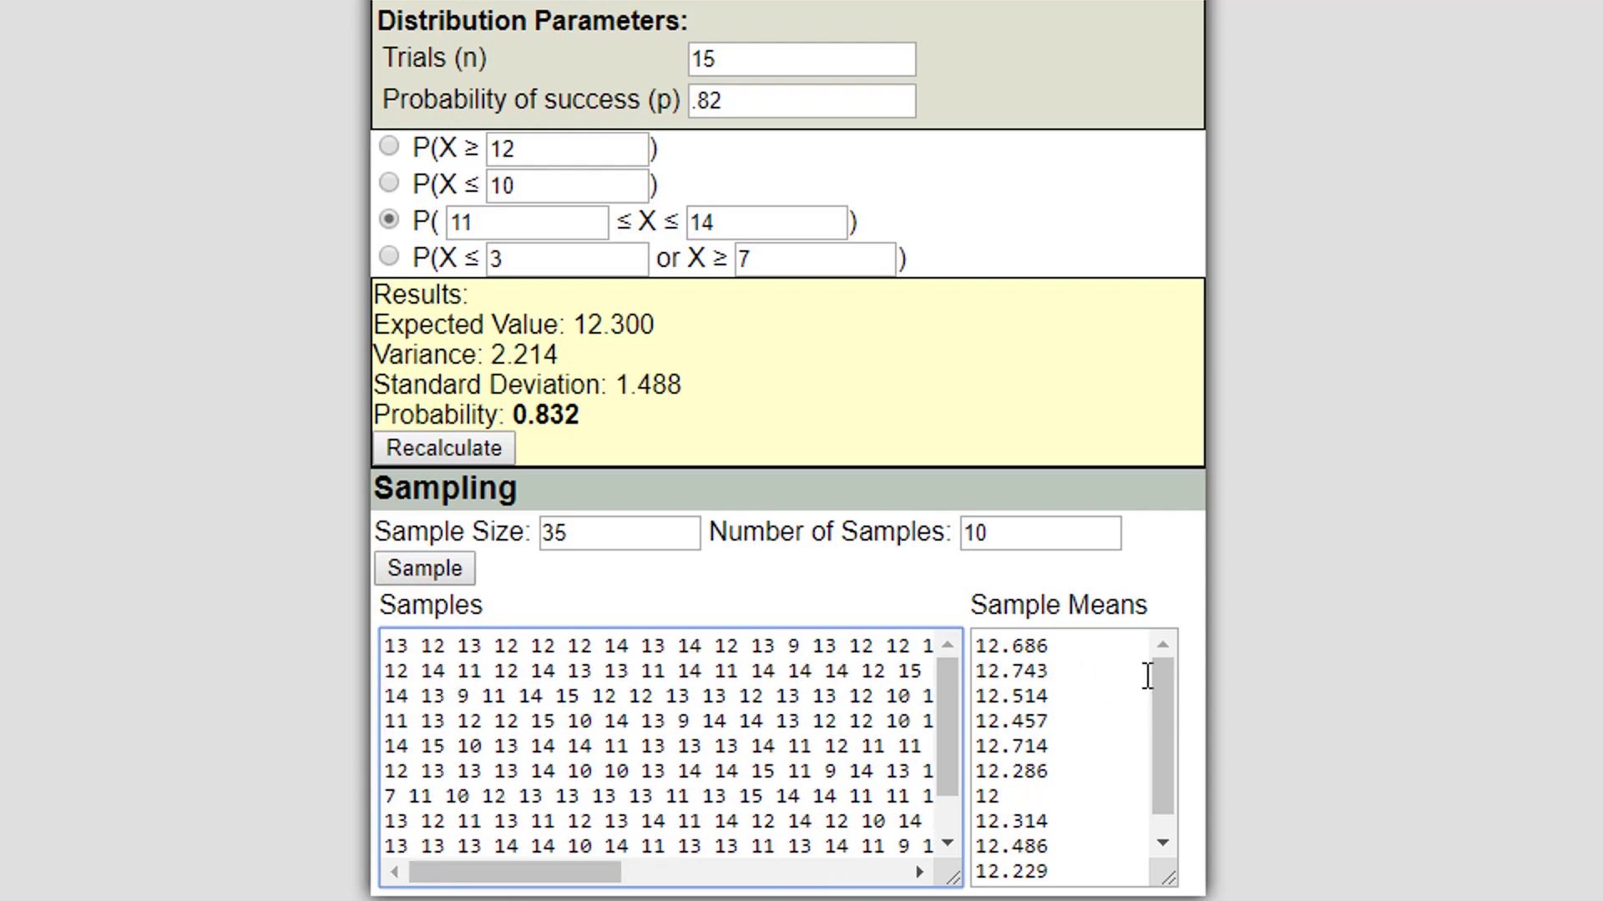
mouse_move(1165, 679)
mouse_down()
mouse_move(1169, 863)
mouse_move(1144, 673)
mouse_up()
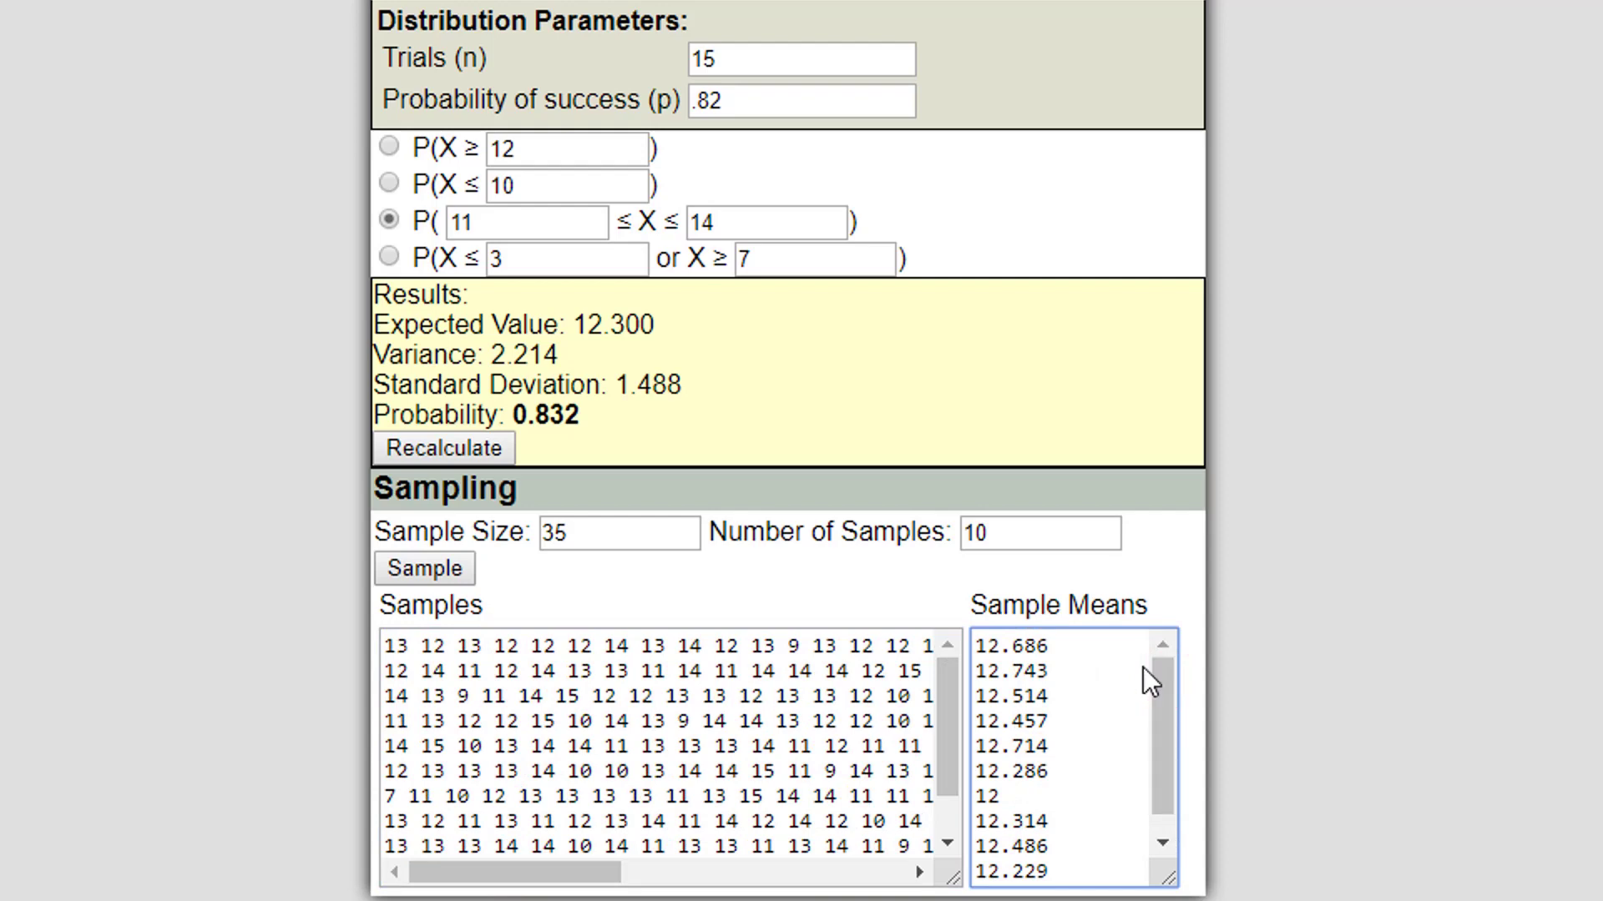
View the discrete Uniform, Geometric, Poisson, Hypergeometric and Negative binomial distribution calculators one after another
scroll(1295, 584, up, 7)
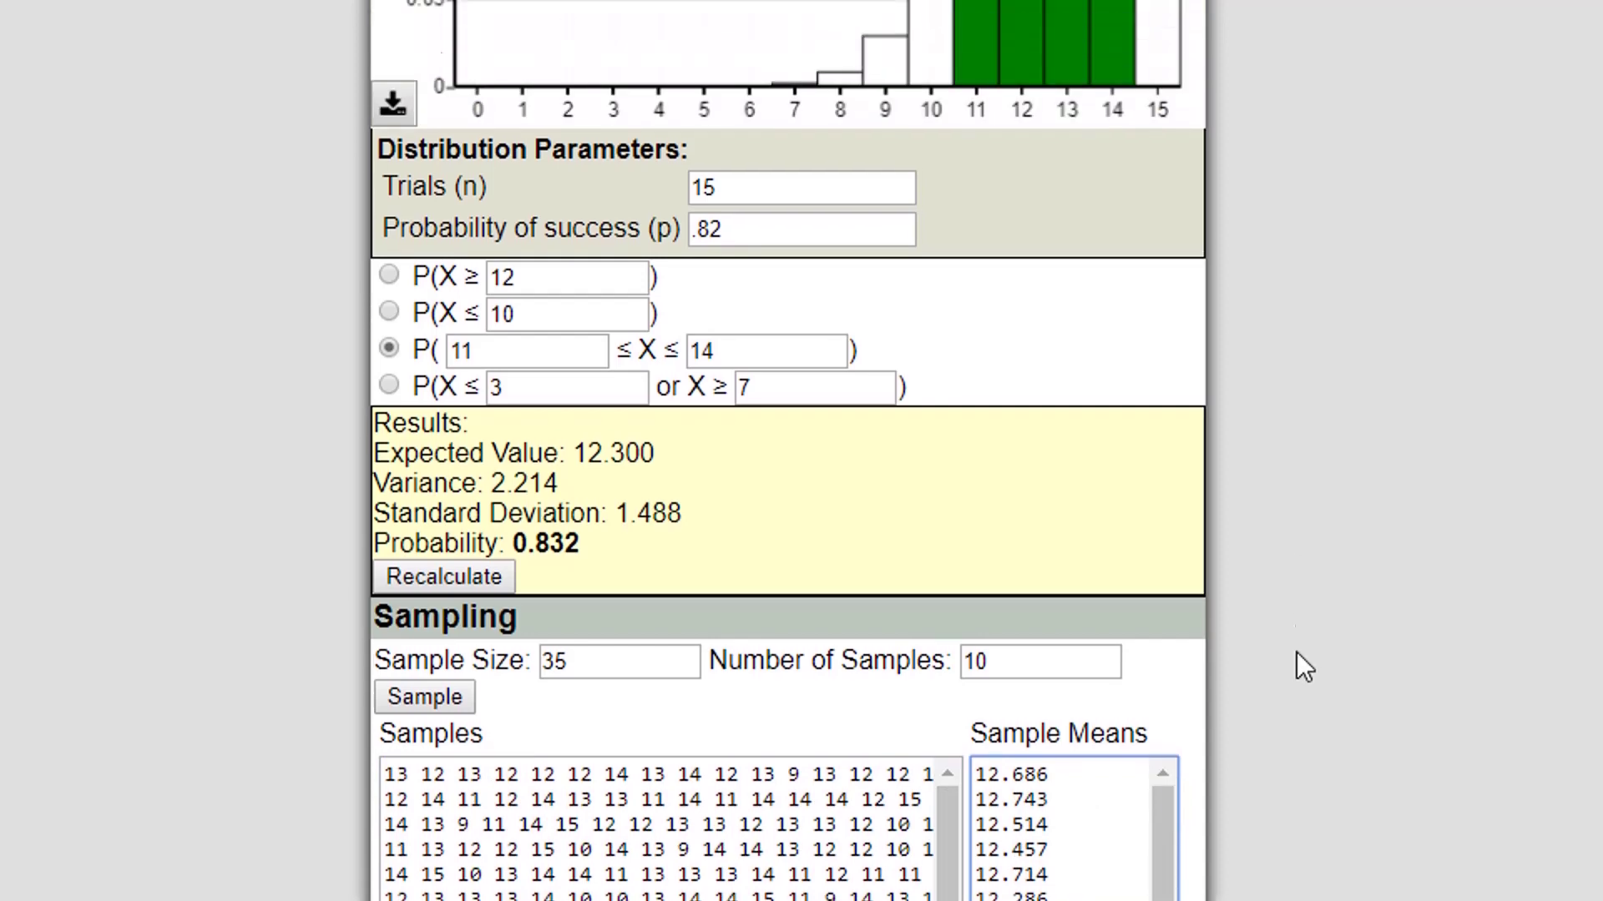
click(768, 59)
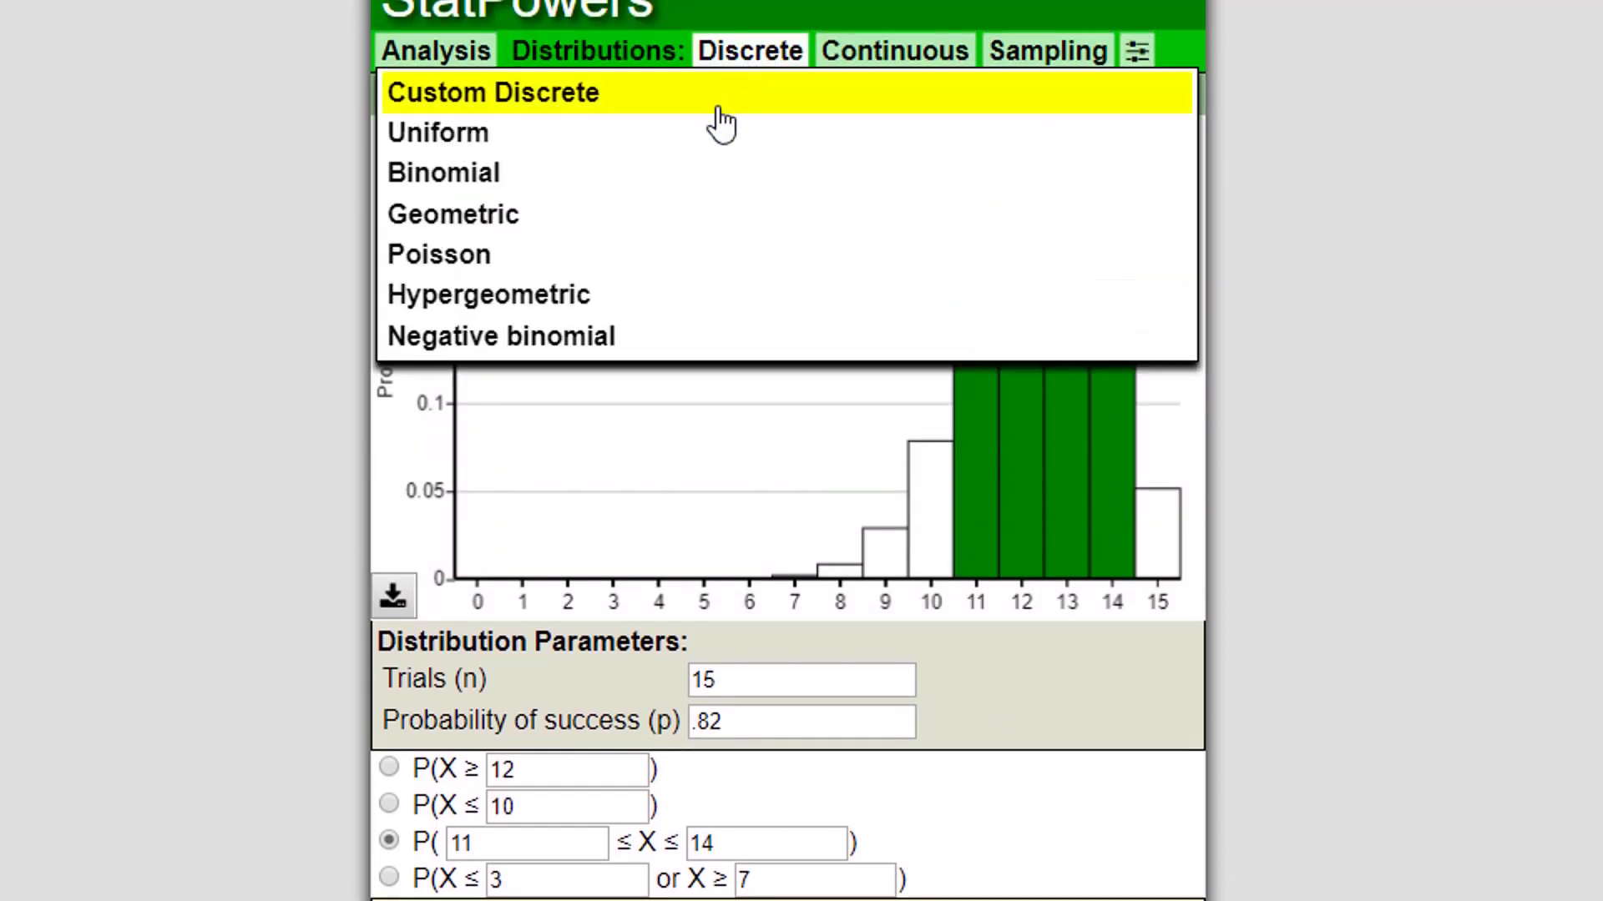
click(705, 142)
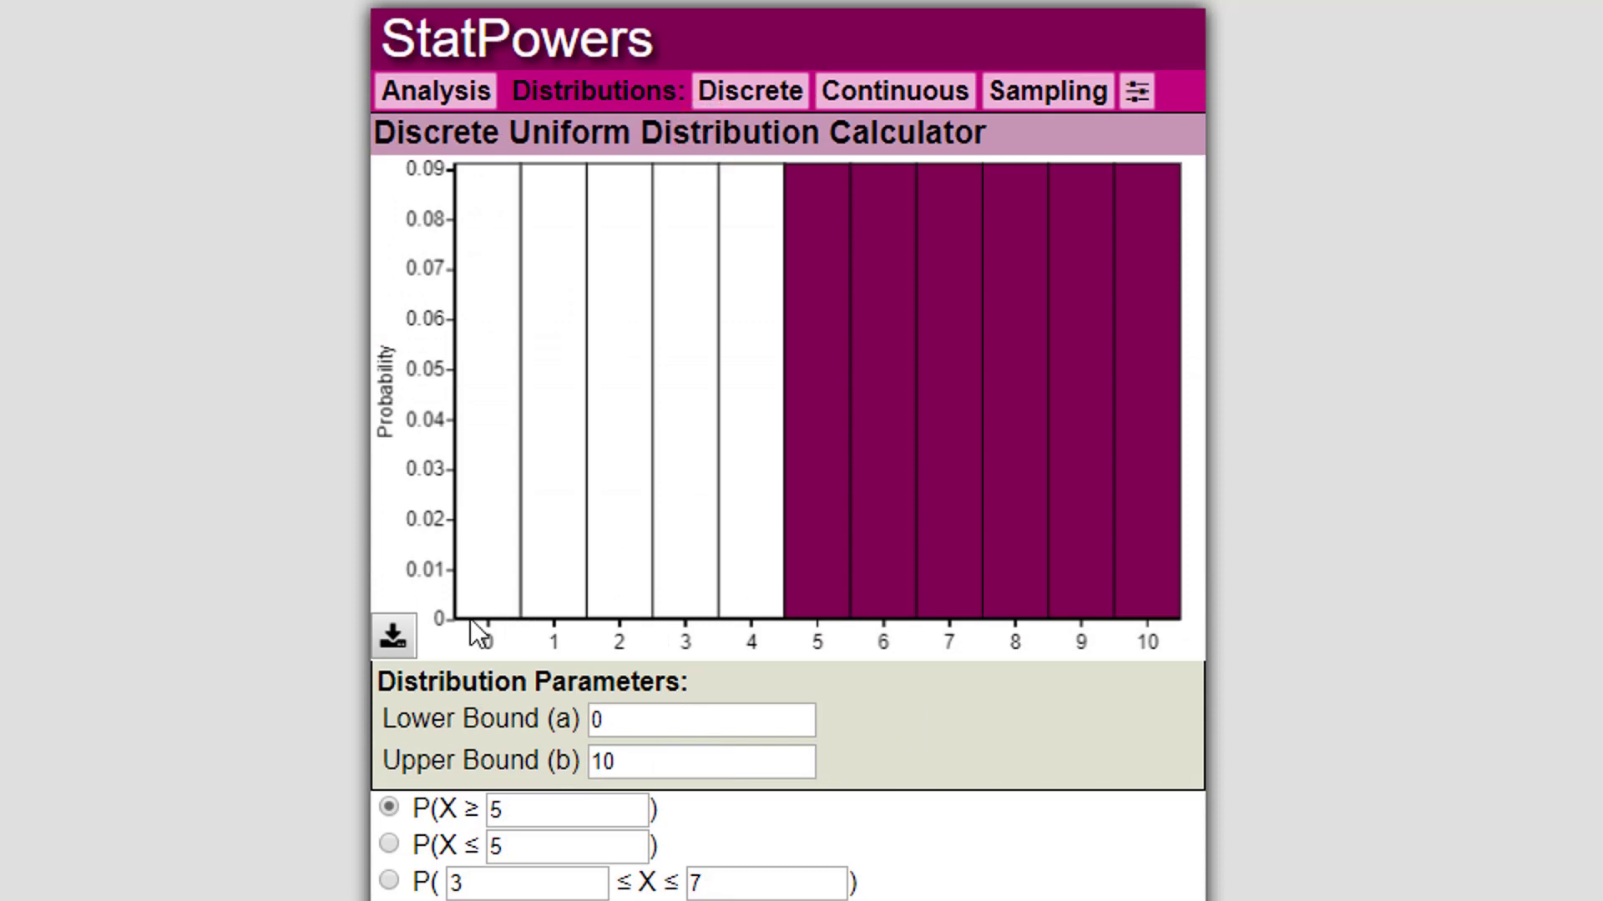
click(761, 100)
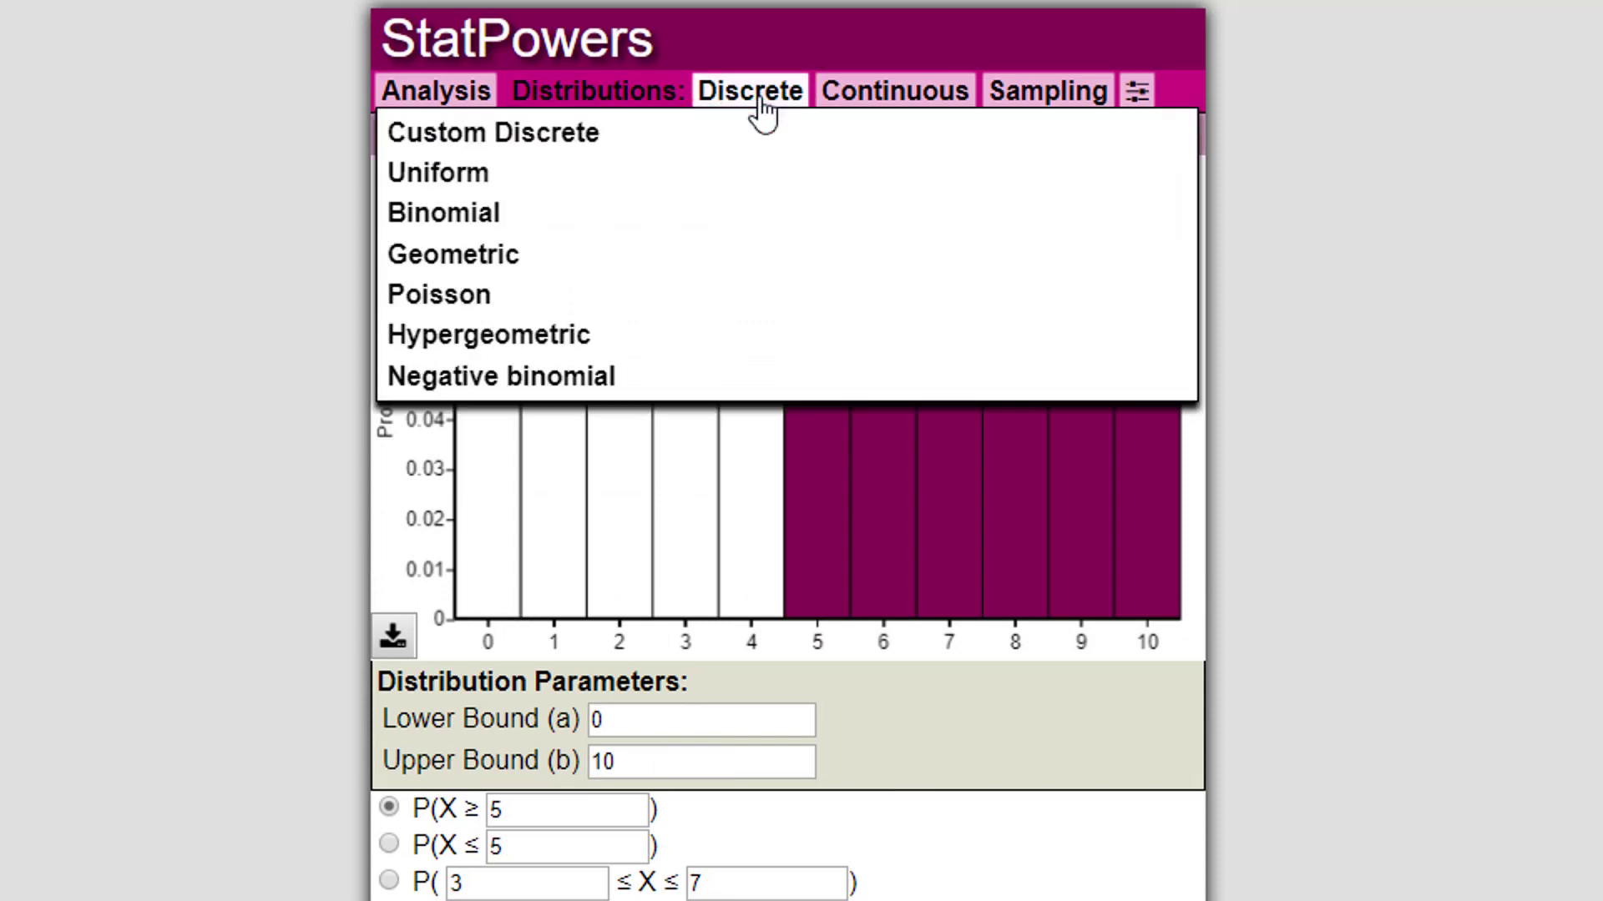
click(722, 258)
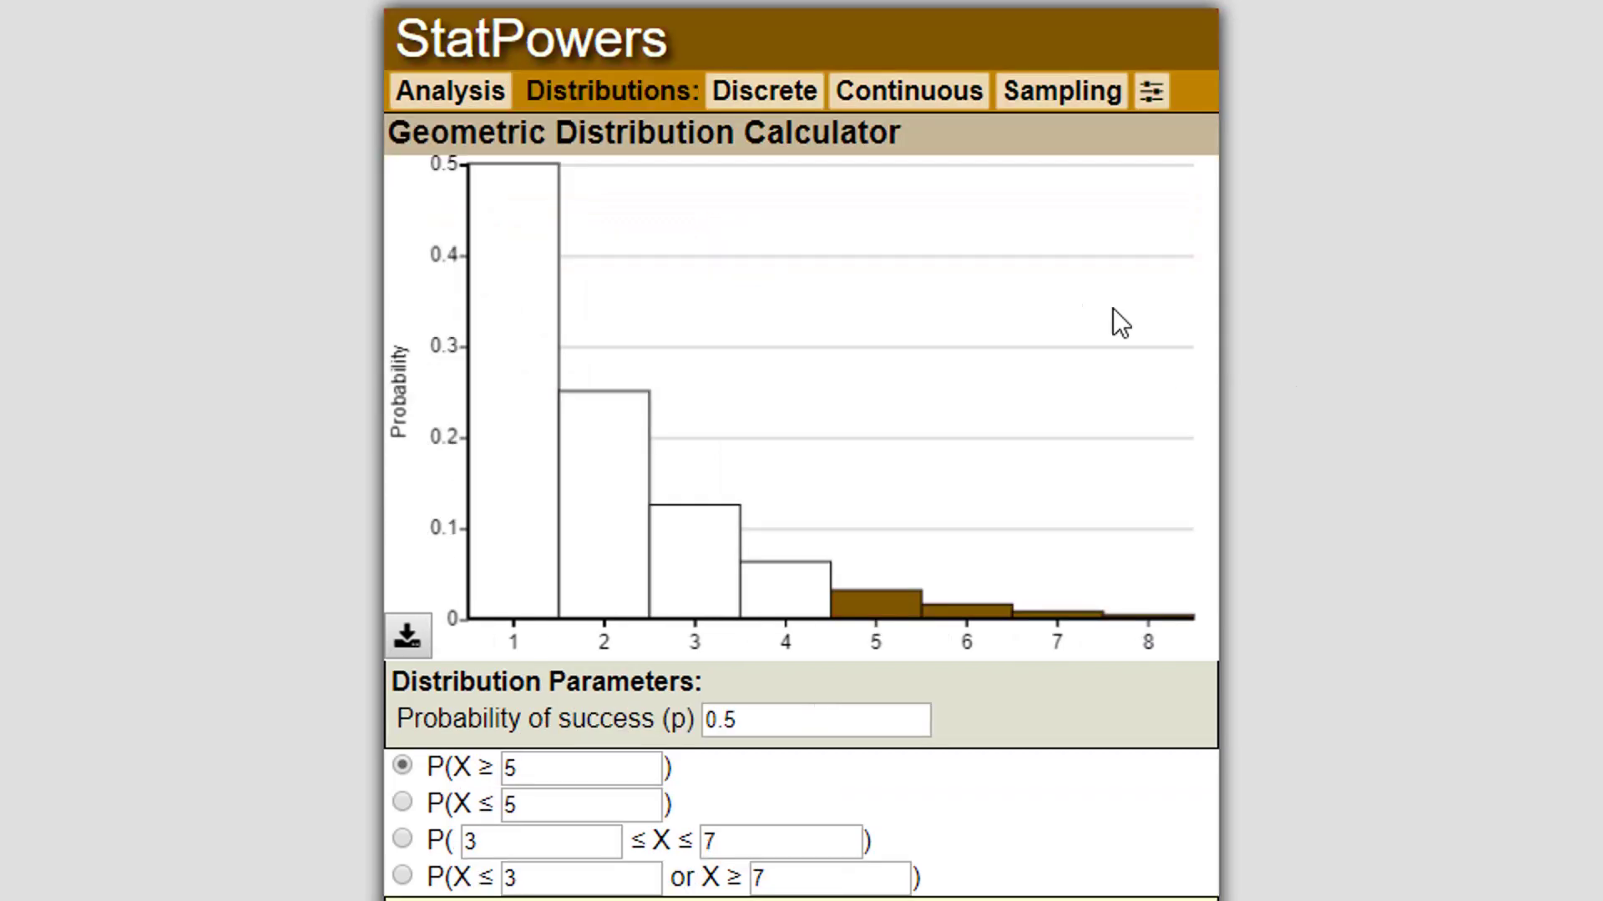
click(758, 101)
click(698, 292)
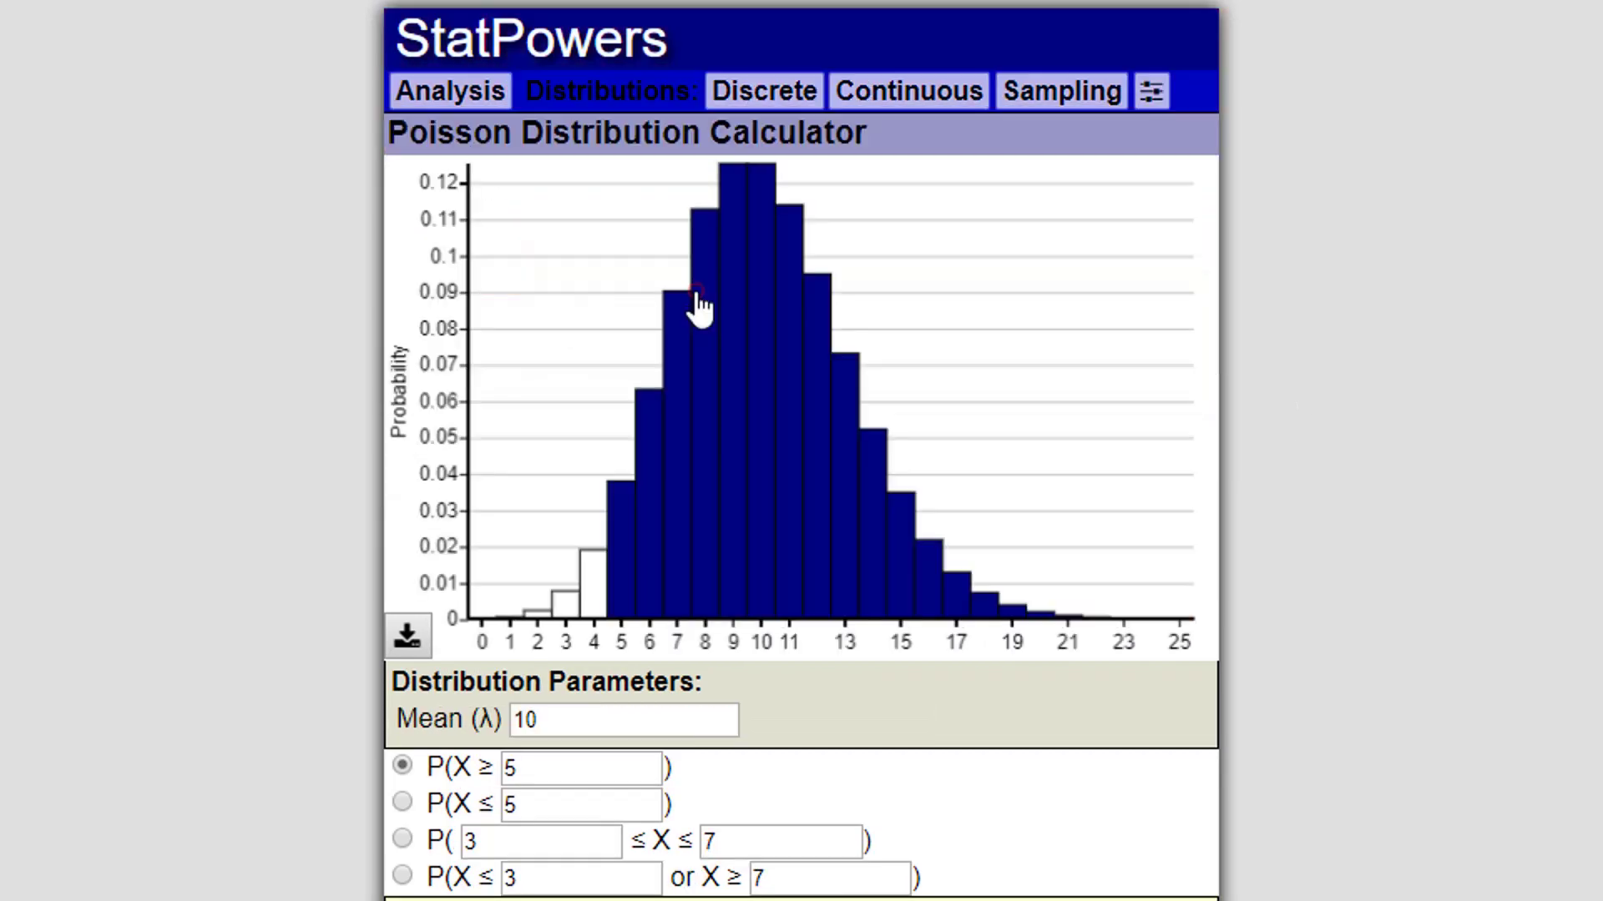
click(764, 104)
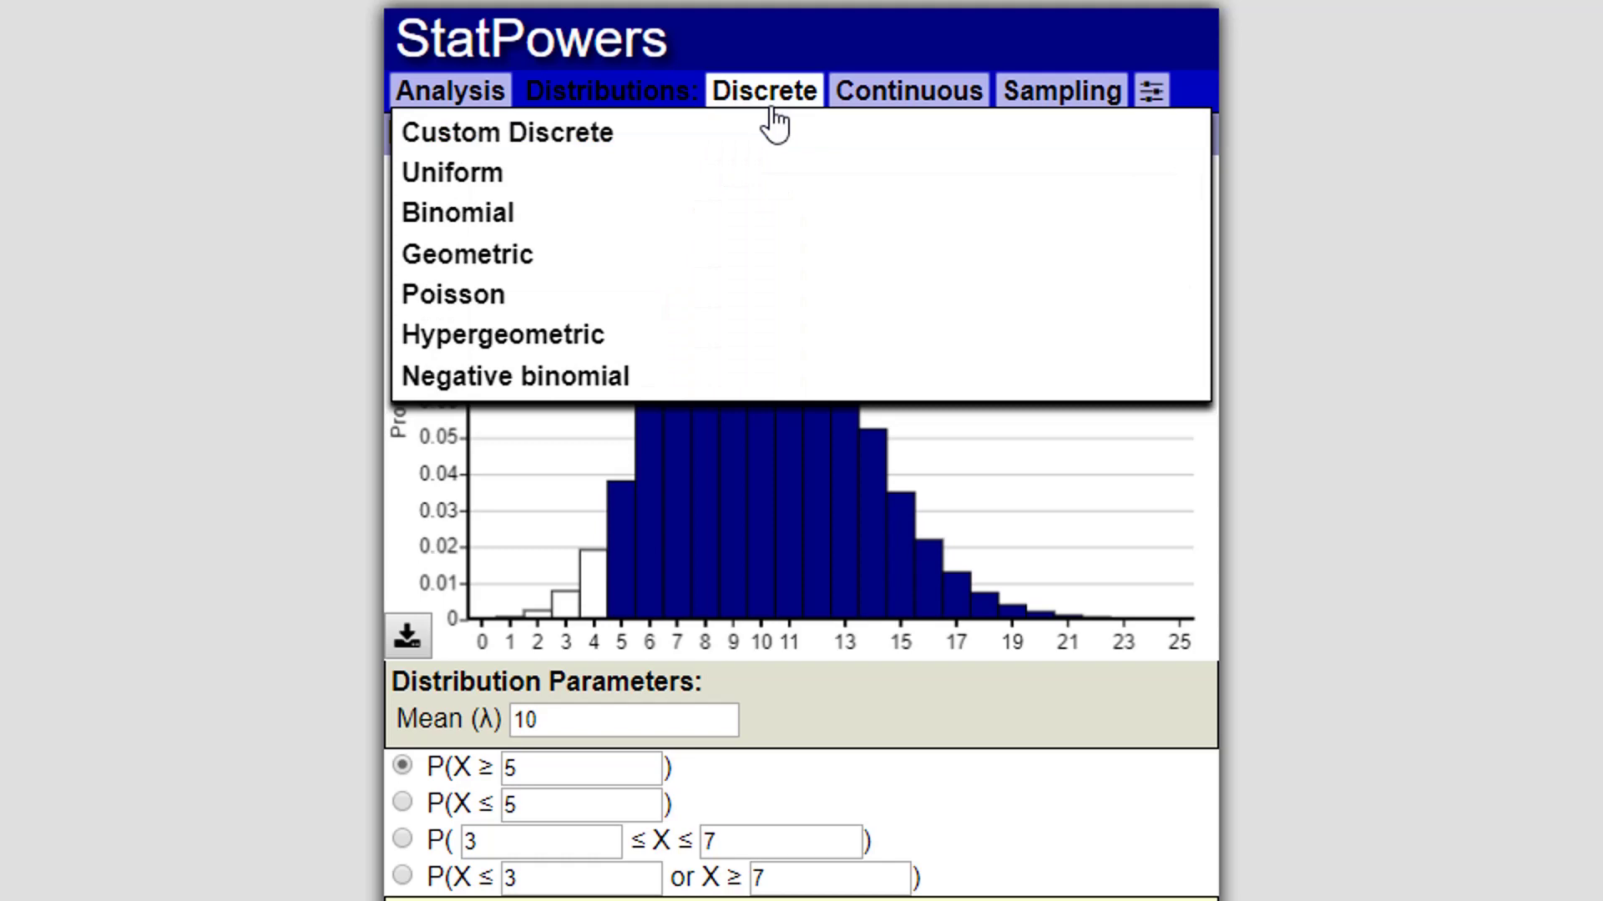
click(730, 351)
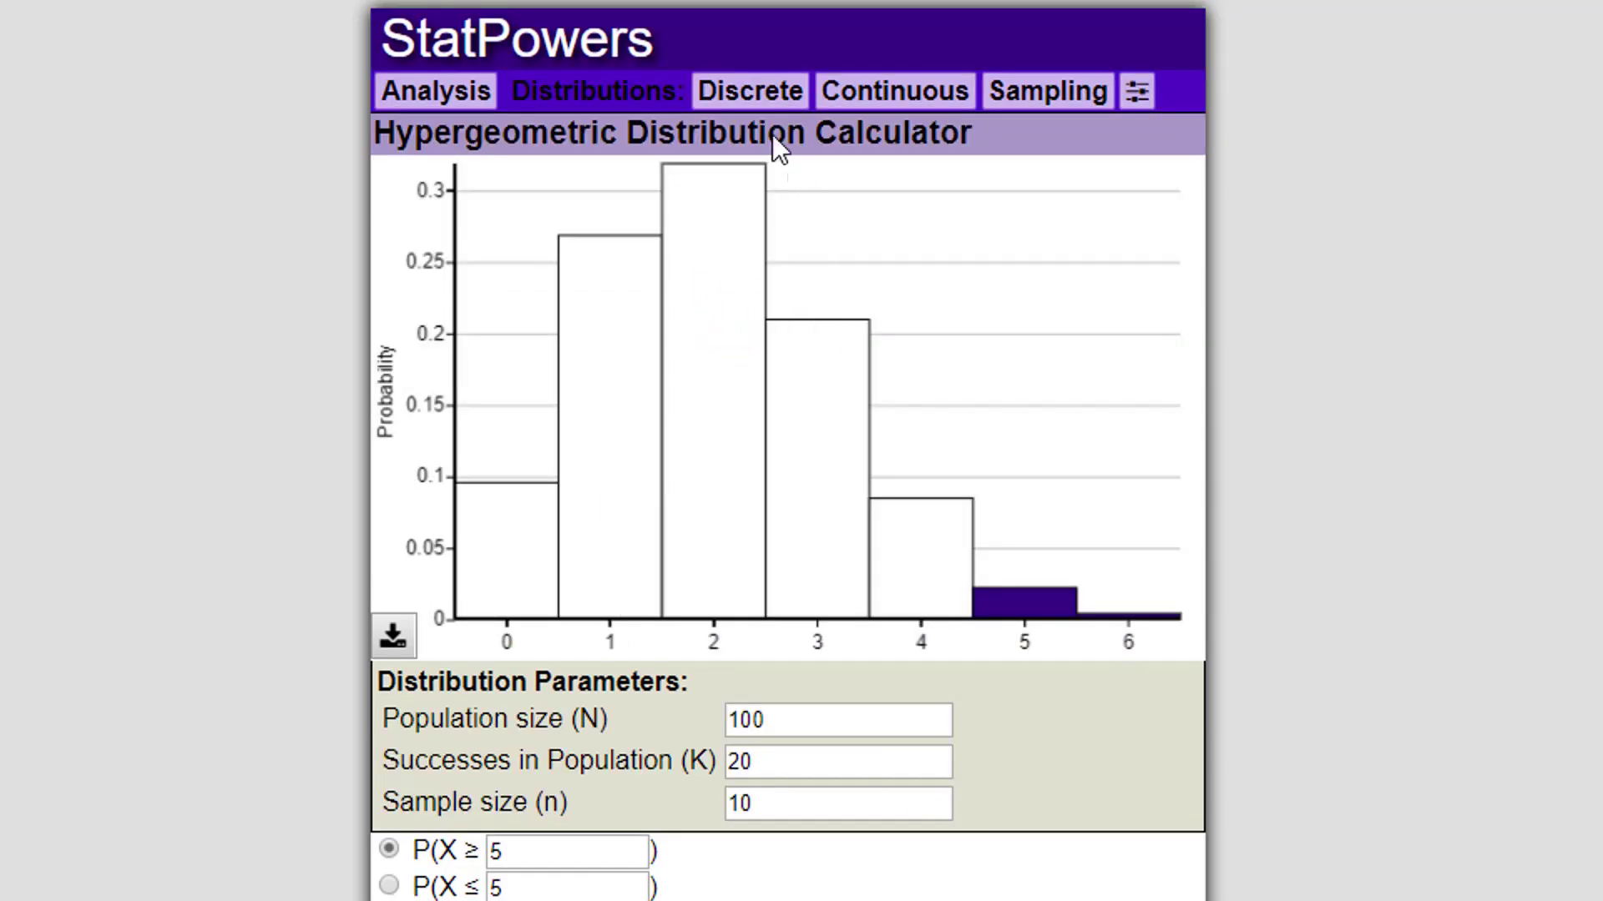
click(746, 99)
click(731, 372)
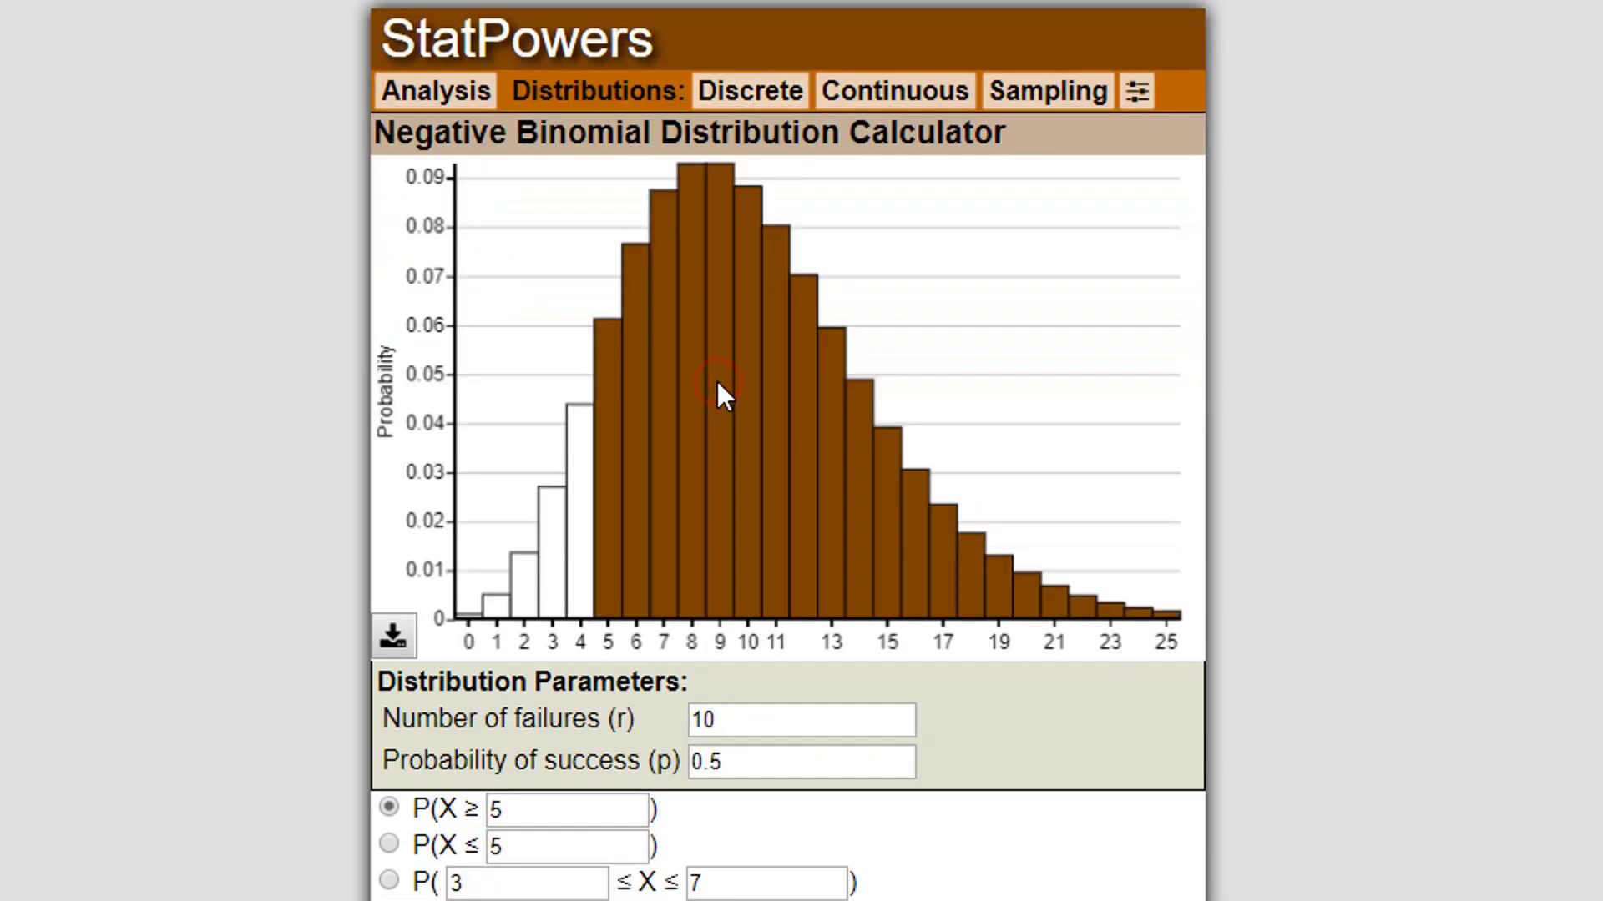